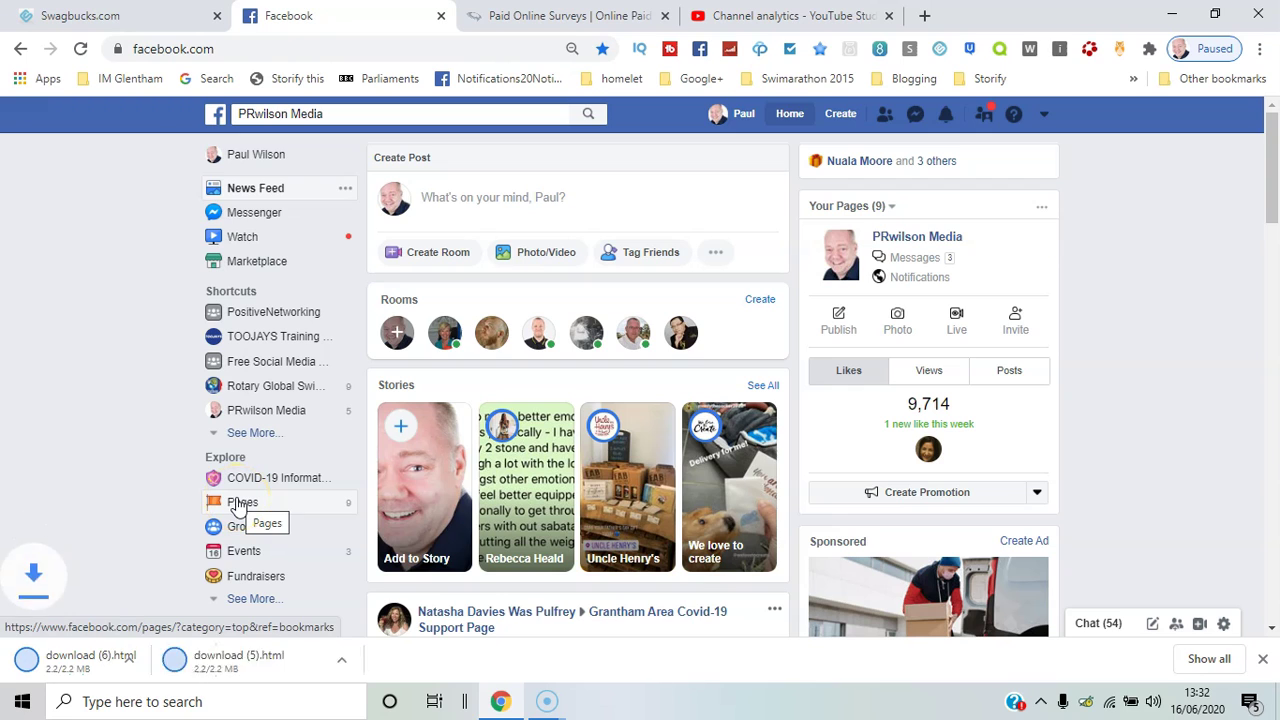
Start creating a new Page of the Community or Public Figure type
left_click(840, 118)
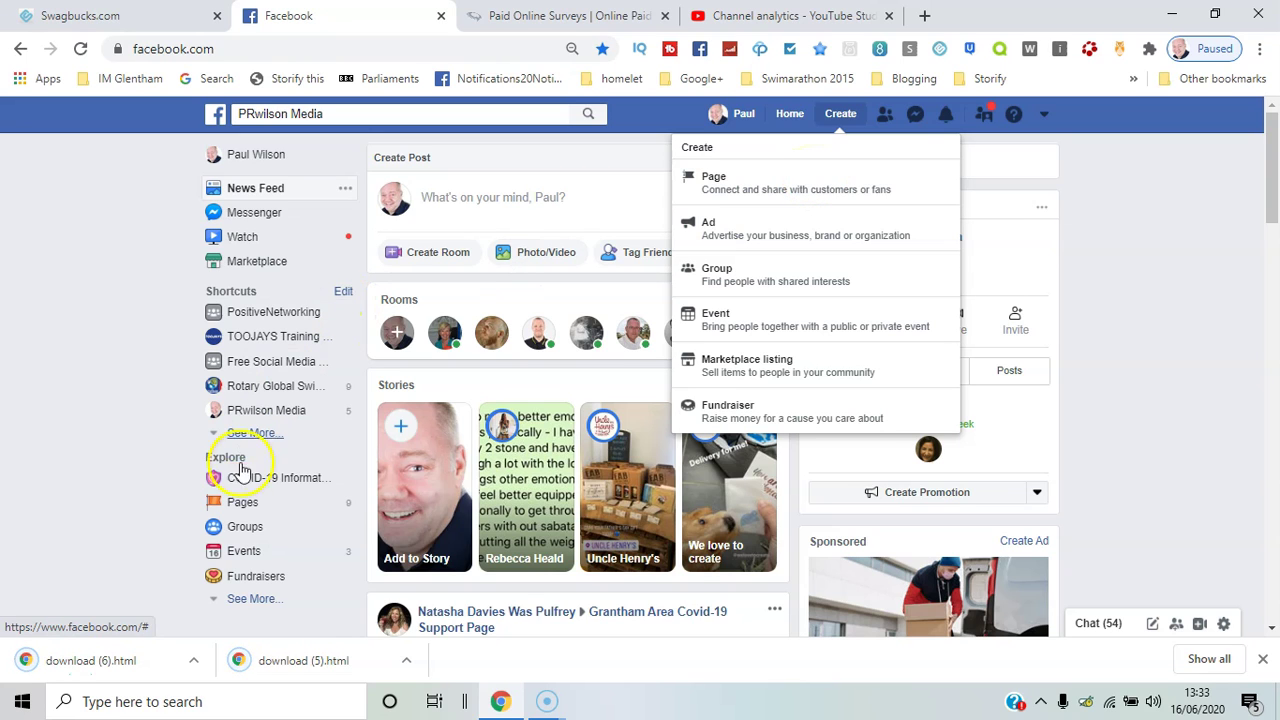
left_click(243, 502)
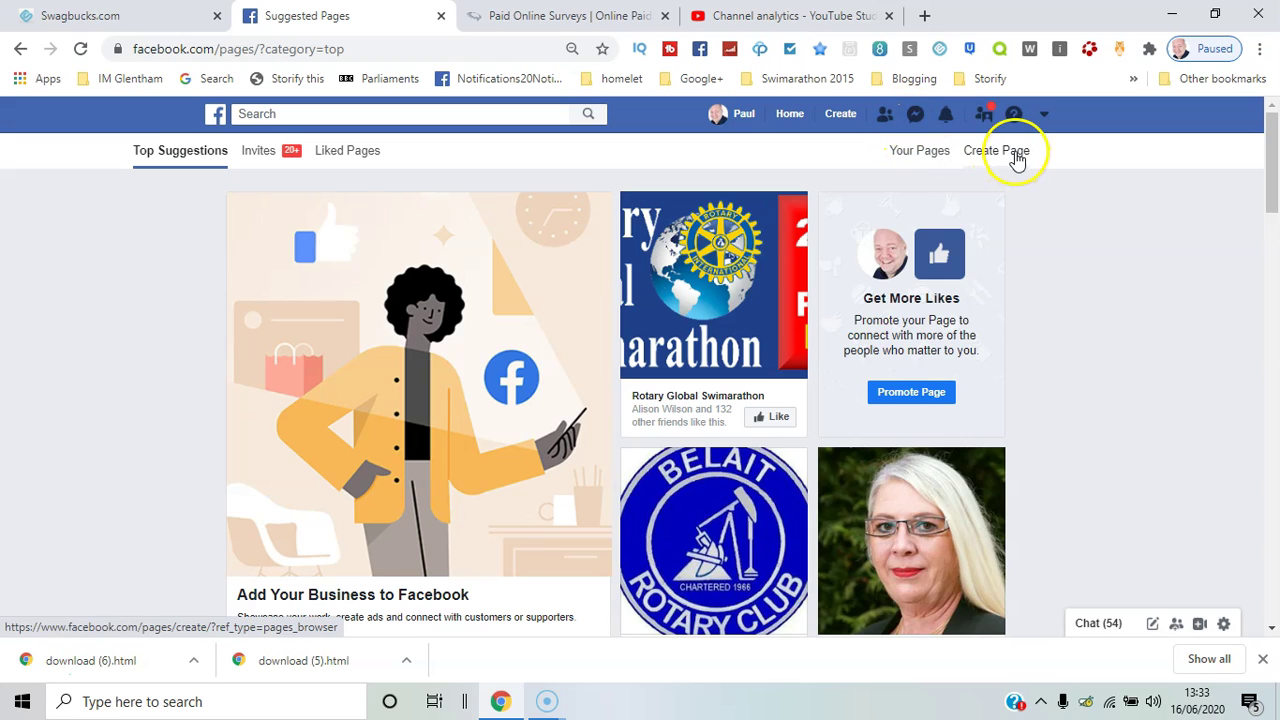
left_click(1017, 160)
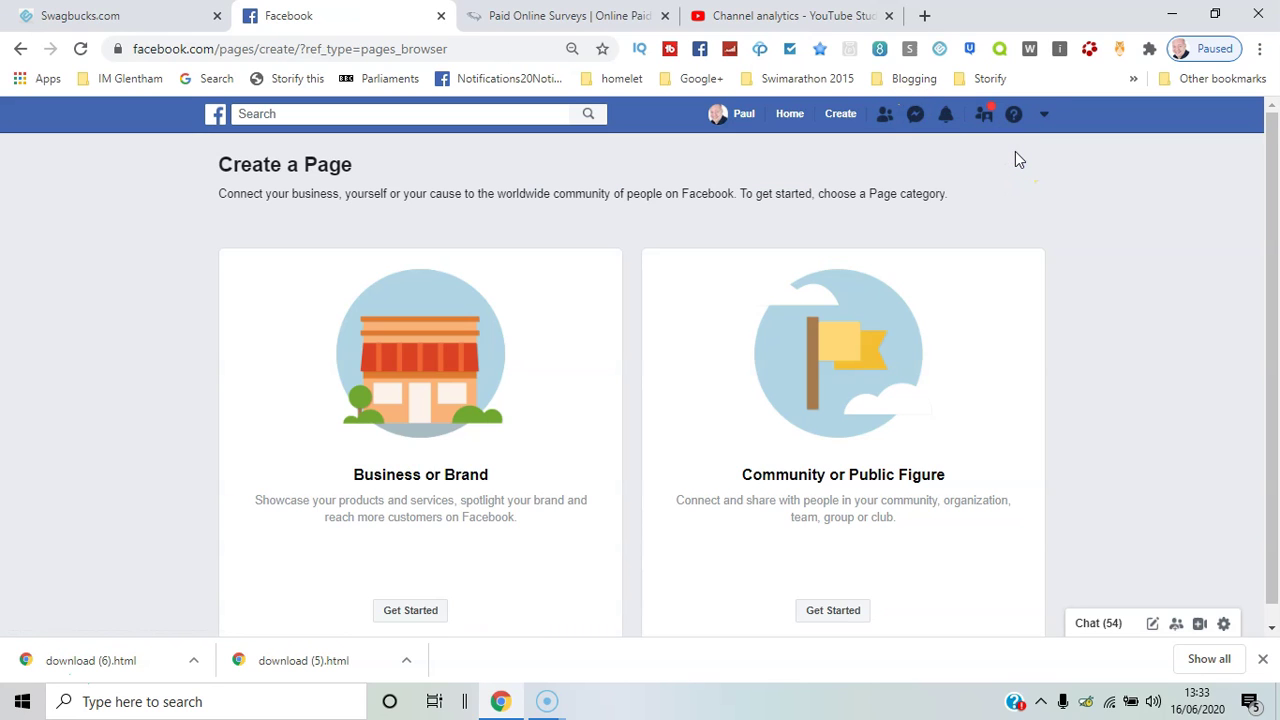
left_click(1277, 66)
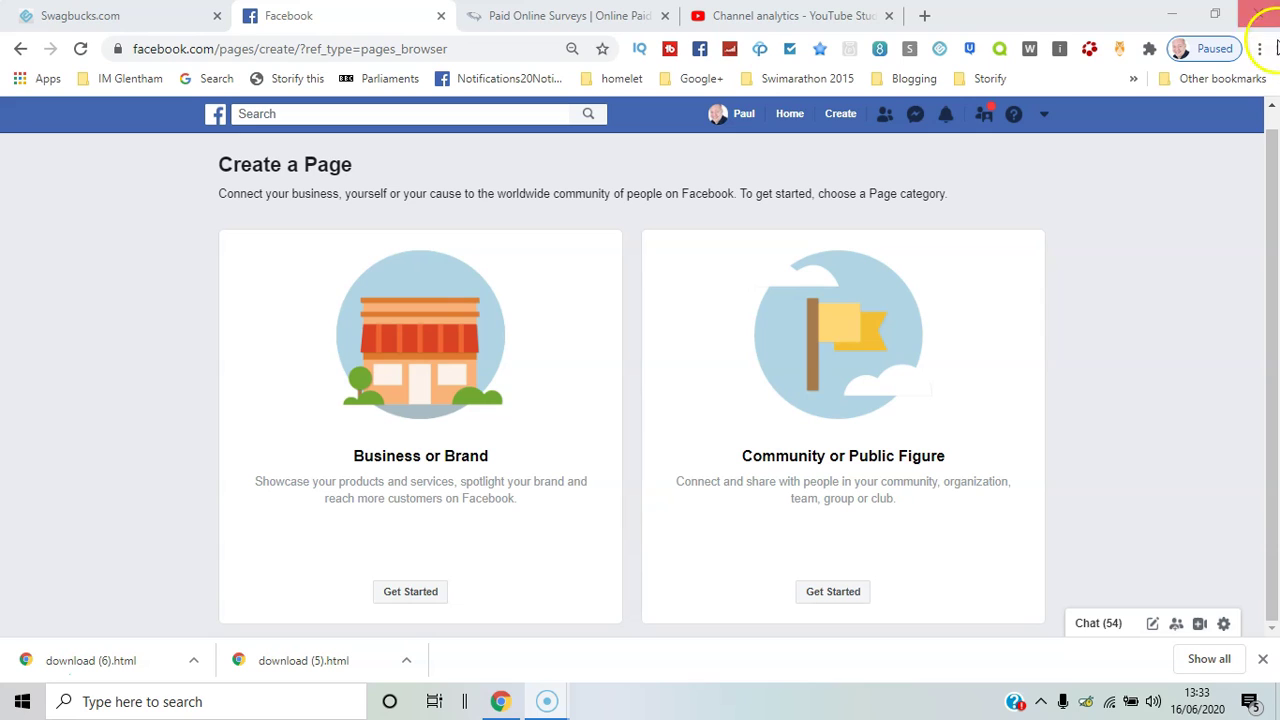
left_click(1272, 252)
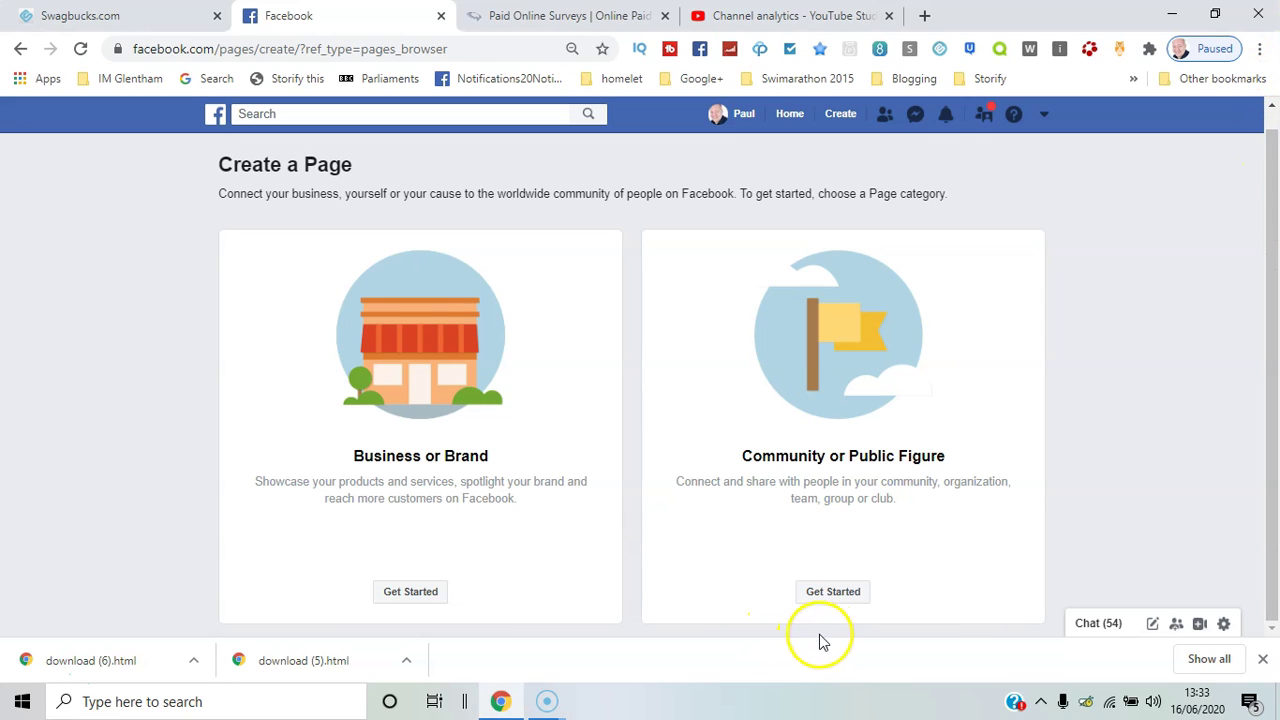
left_click(834, 593)
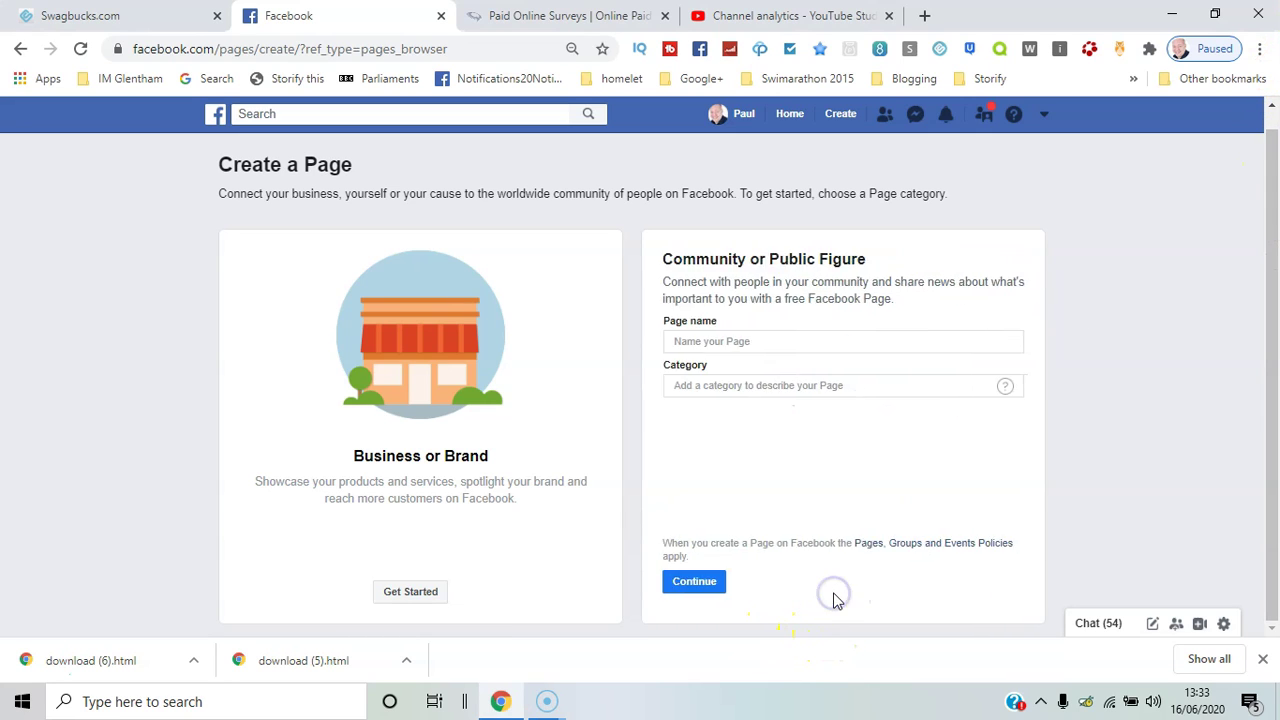
left_click(787, 415)
left_click(795, 437)
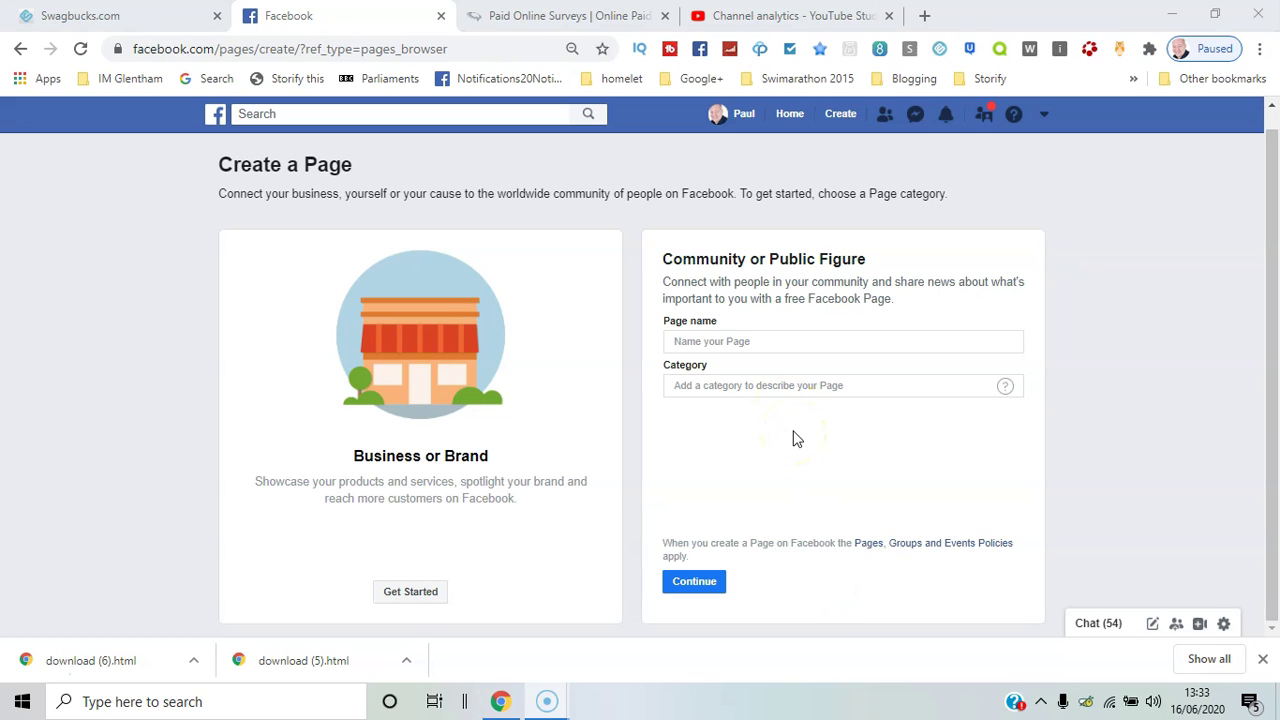
Create the Page as Community Grantham in the Community Service category, skipping the profile picture and cover photo
left_click(737, 338)
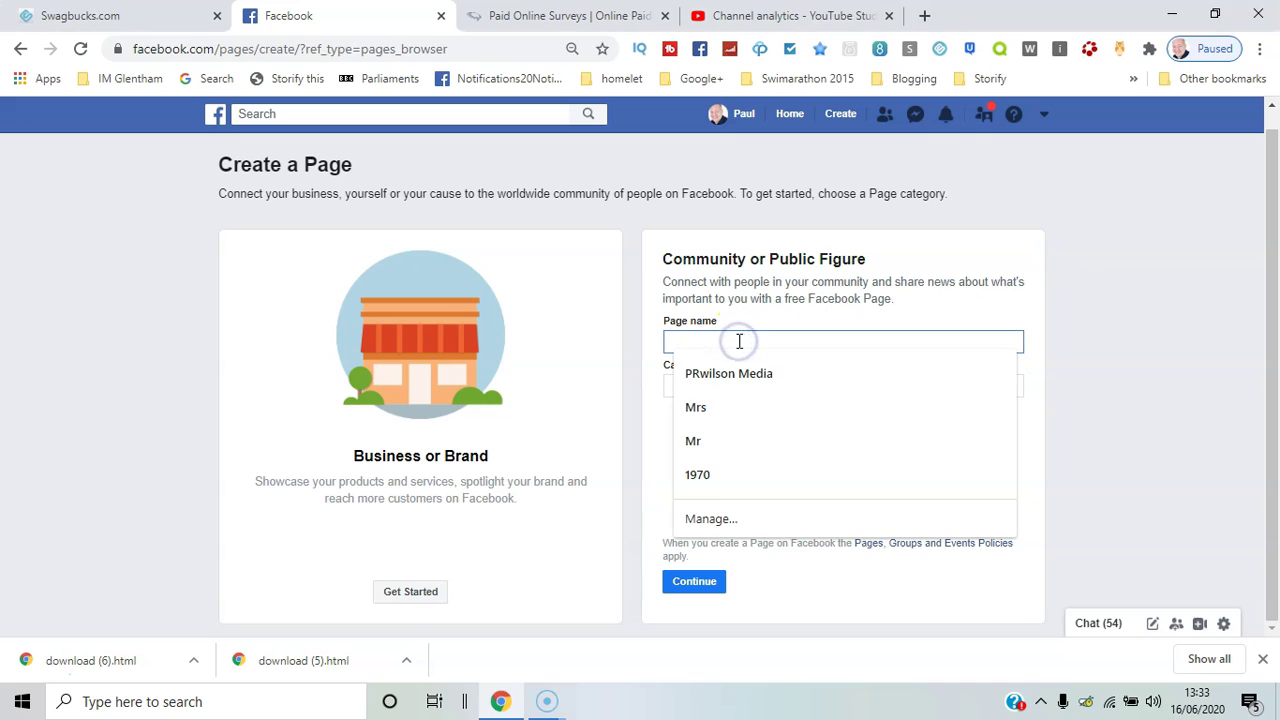
type("Community Grantham")
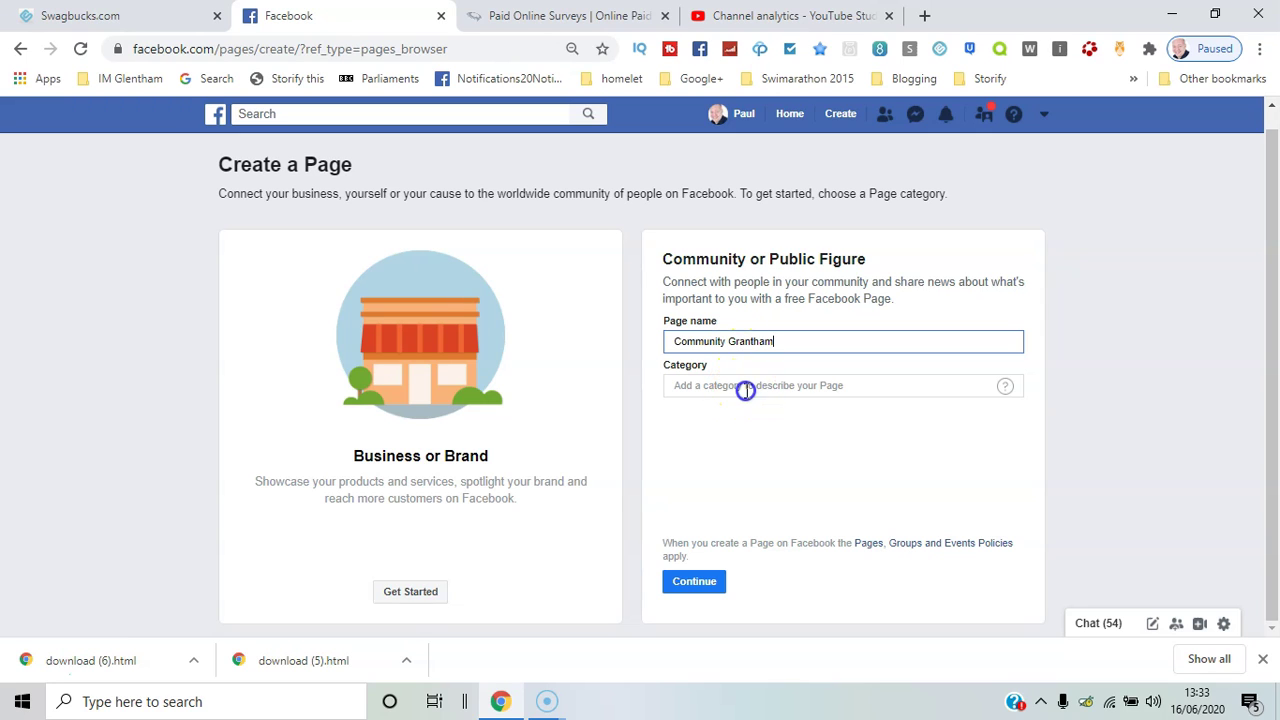
left_click(746, 389)
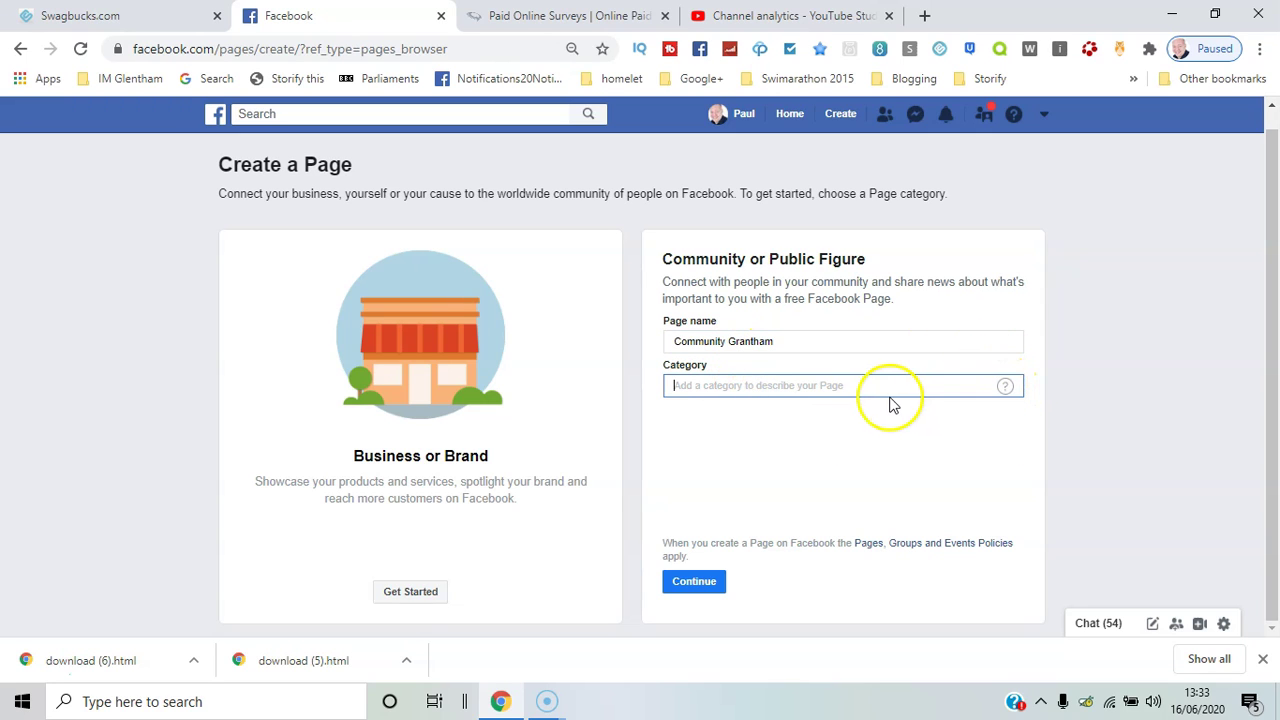
type("comm")
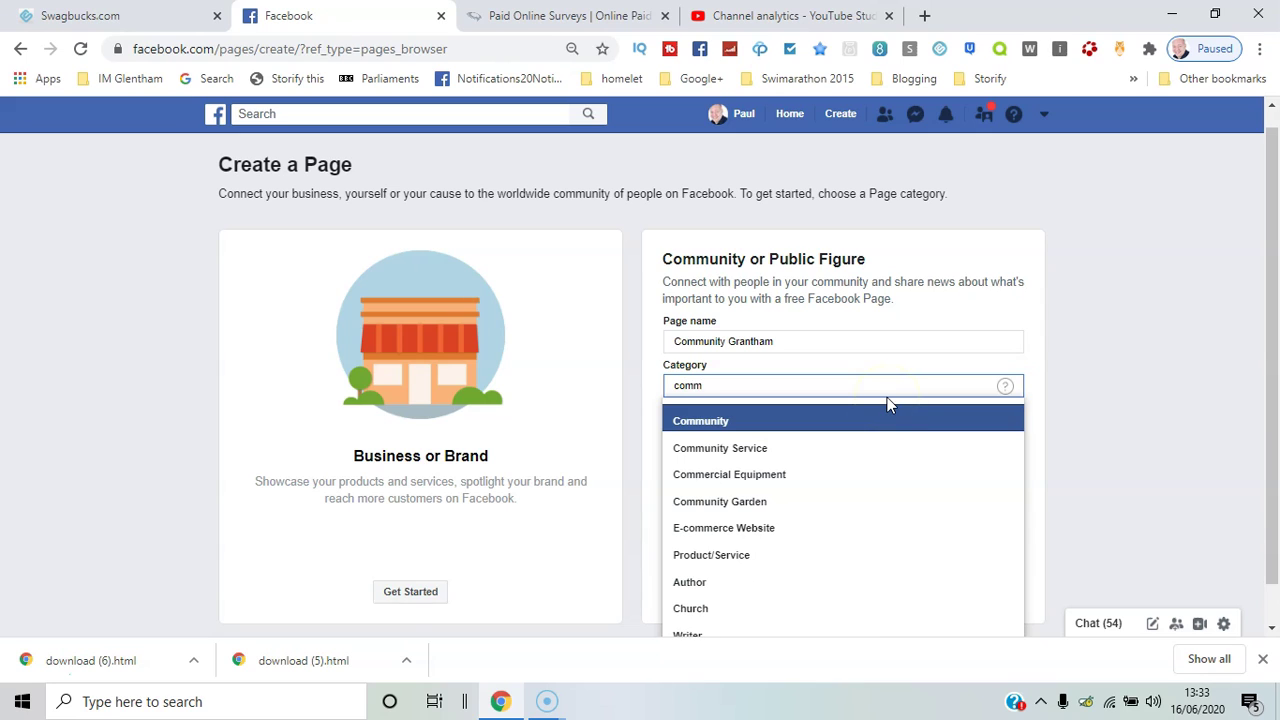
left_click(880, 444)
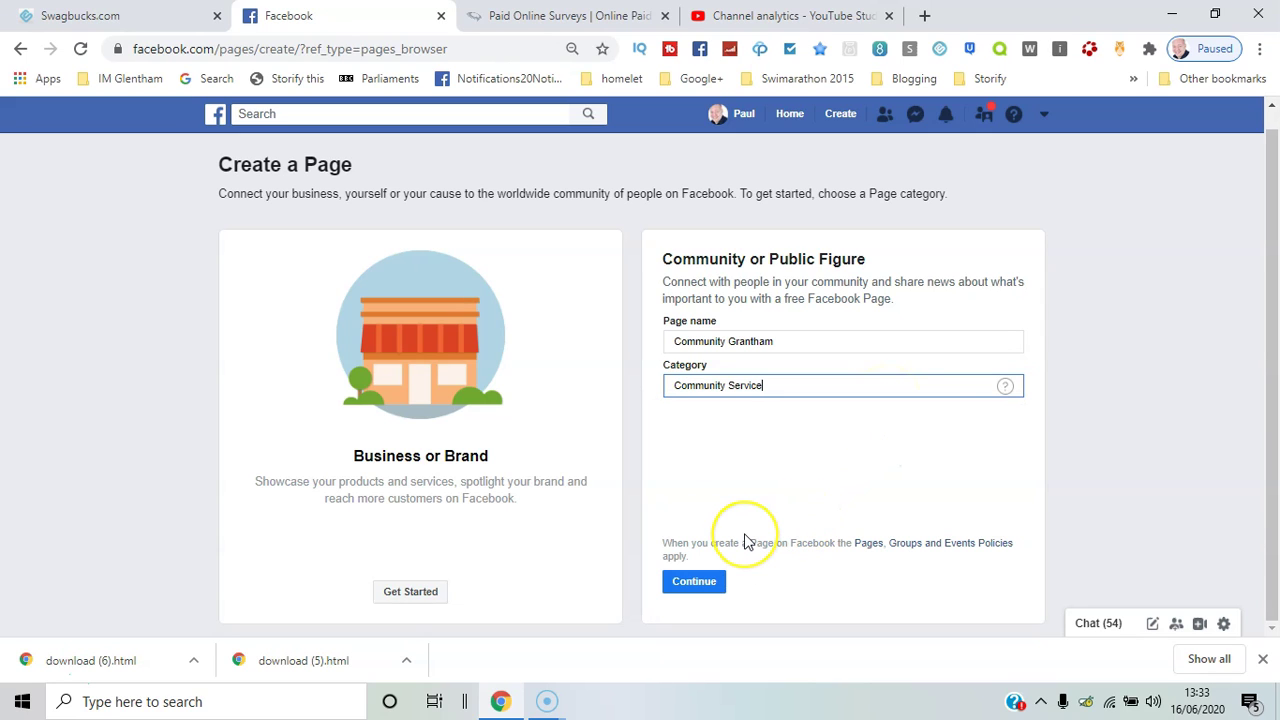
left_click(697, 581)
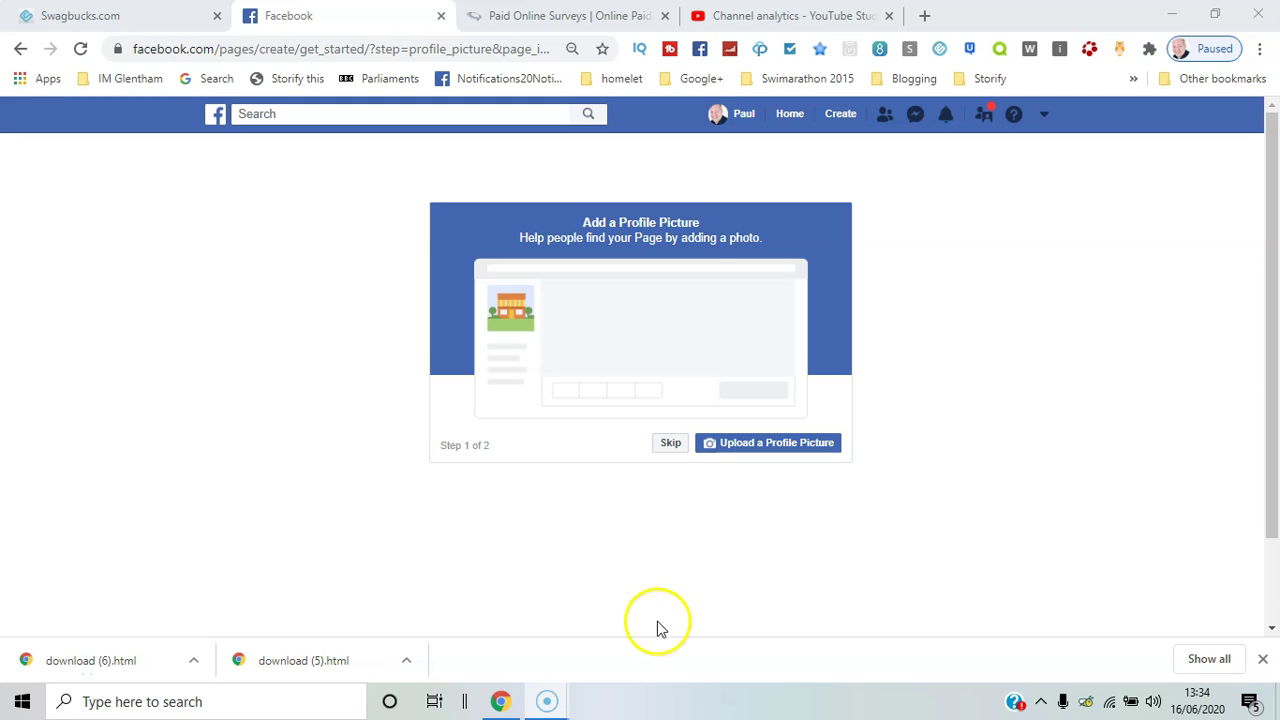
left_click(667, 443)
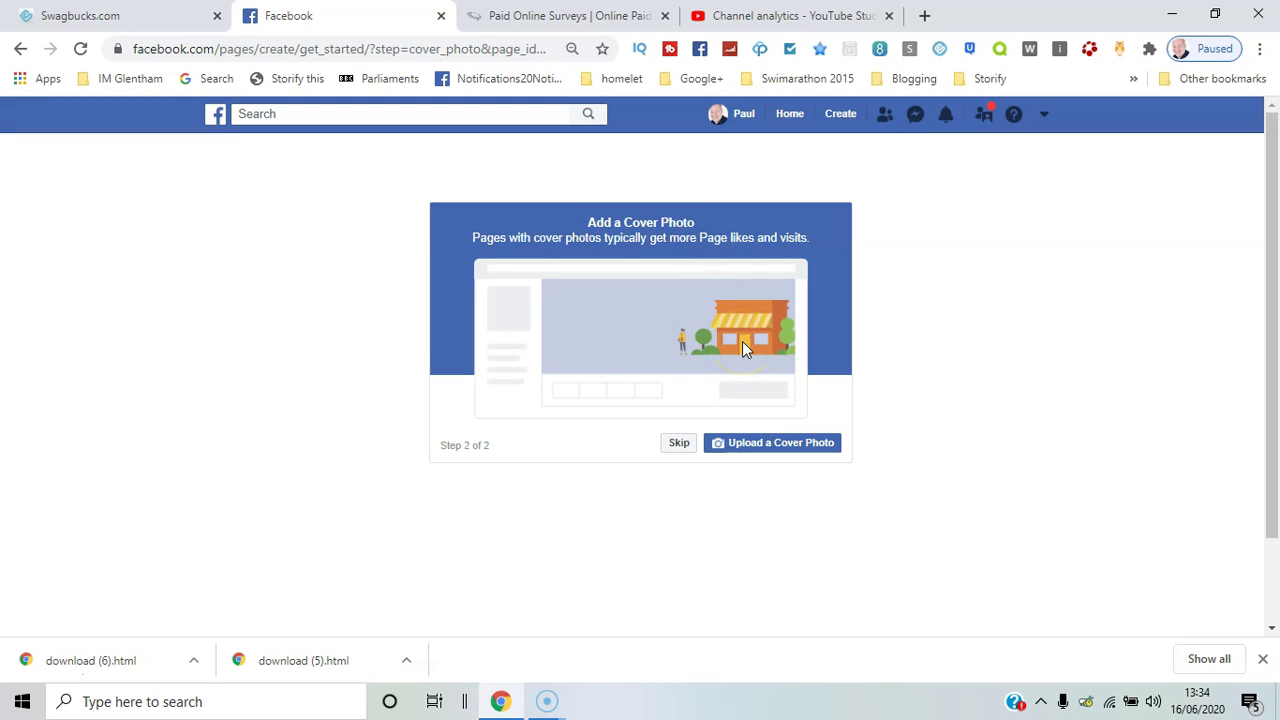
left_click(680, 446)
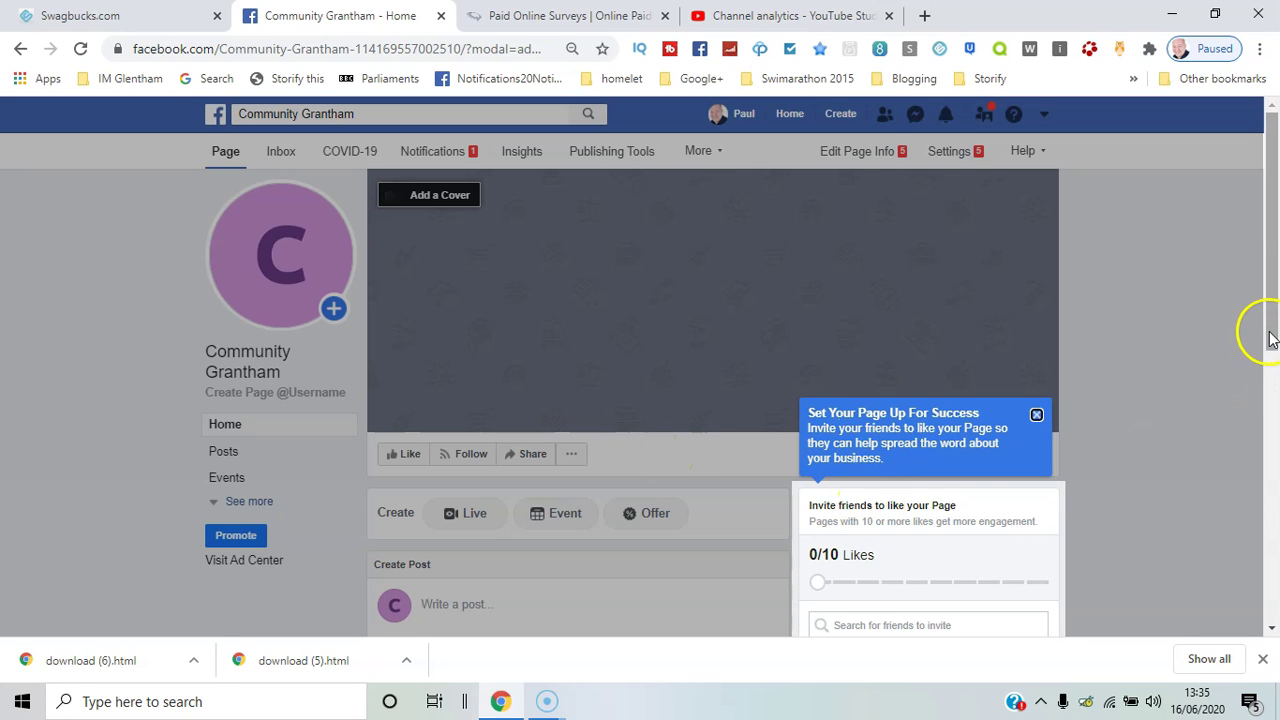
Look over the new Community Grantham Page and like it
left_click_drag(1272, 331, 1272, 440)
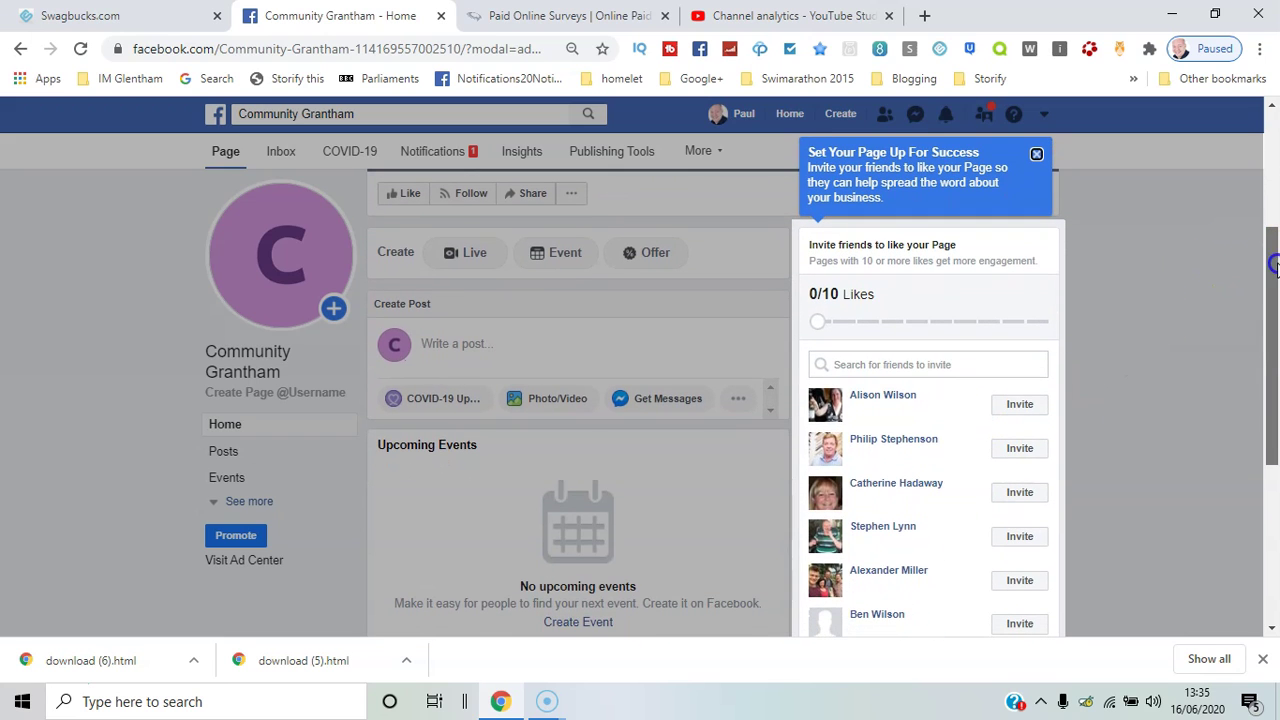
left_click_drag(1270, 258, 1266, 152)
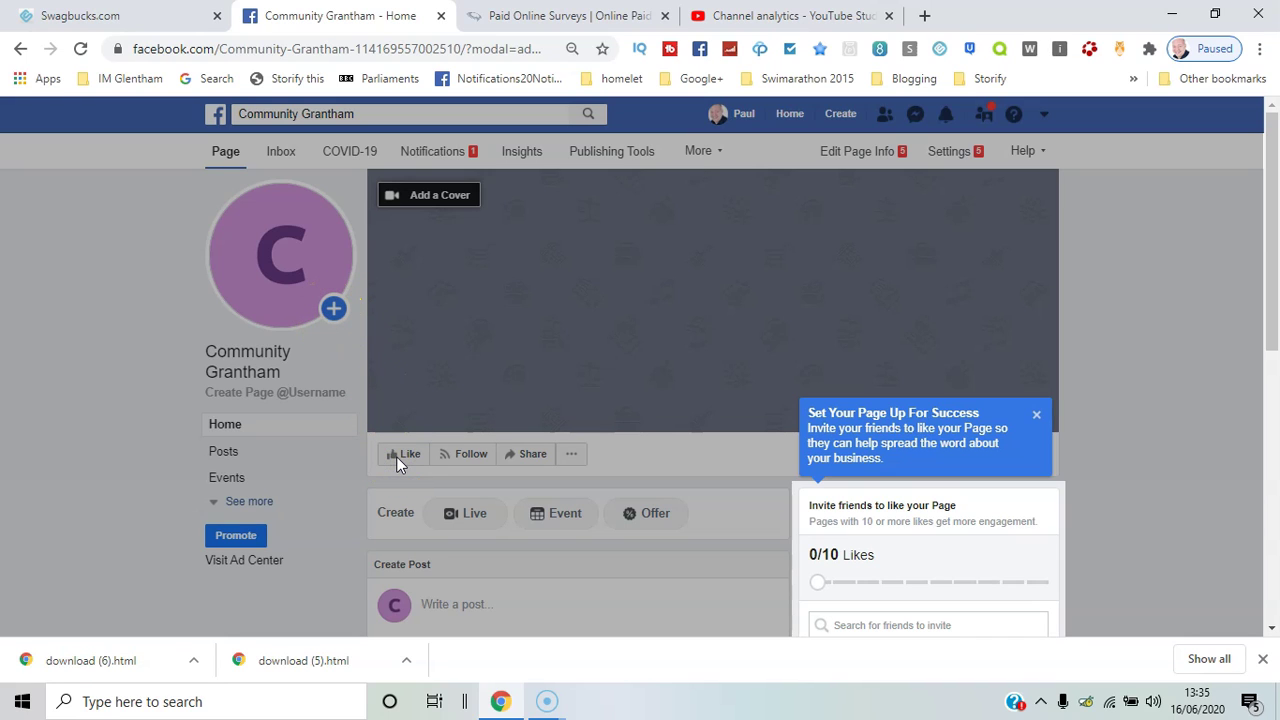
scroll(396, 456, "down", 3)
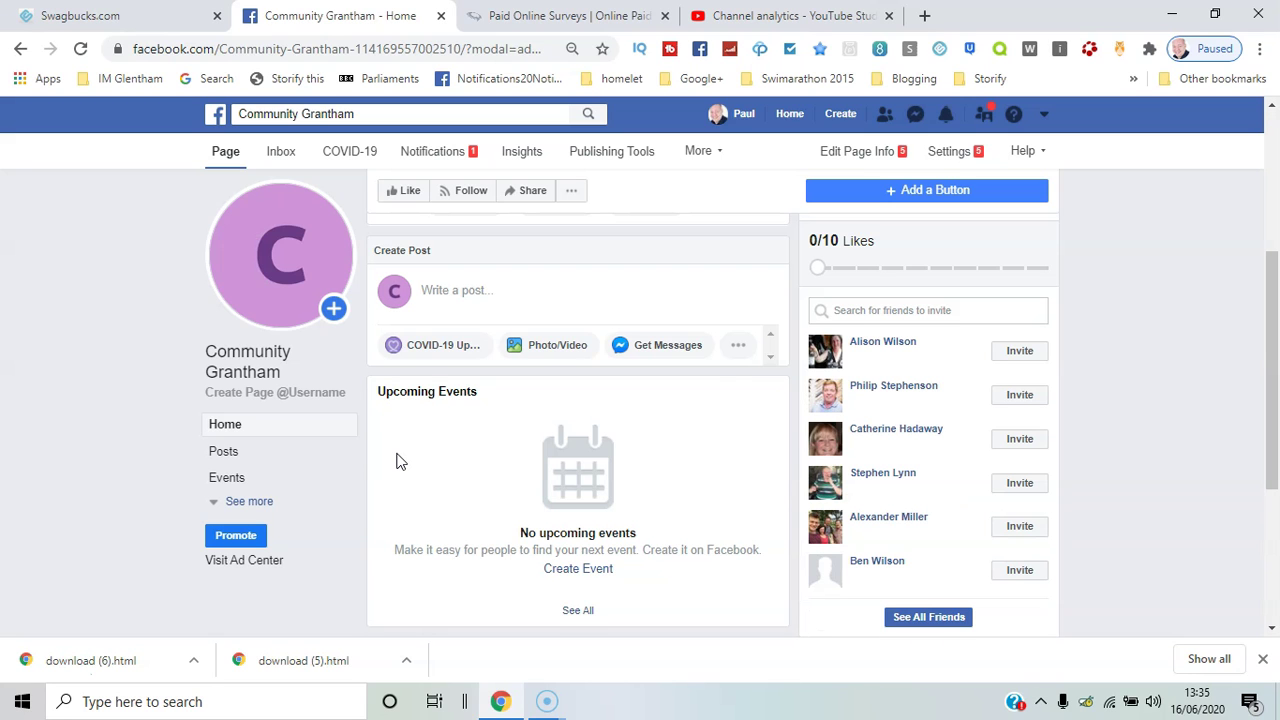
left_click(409, 198)
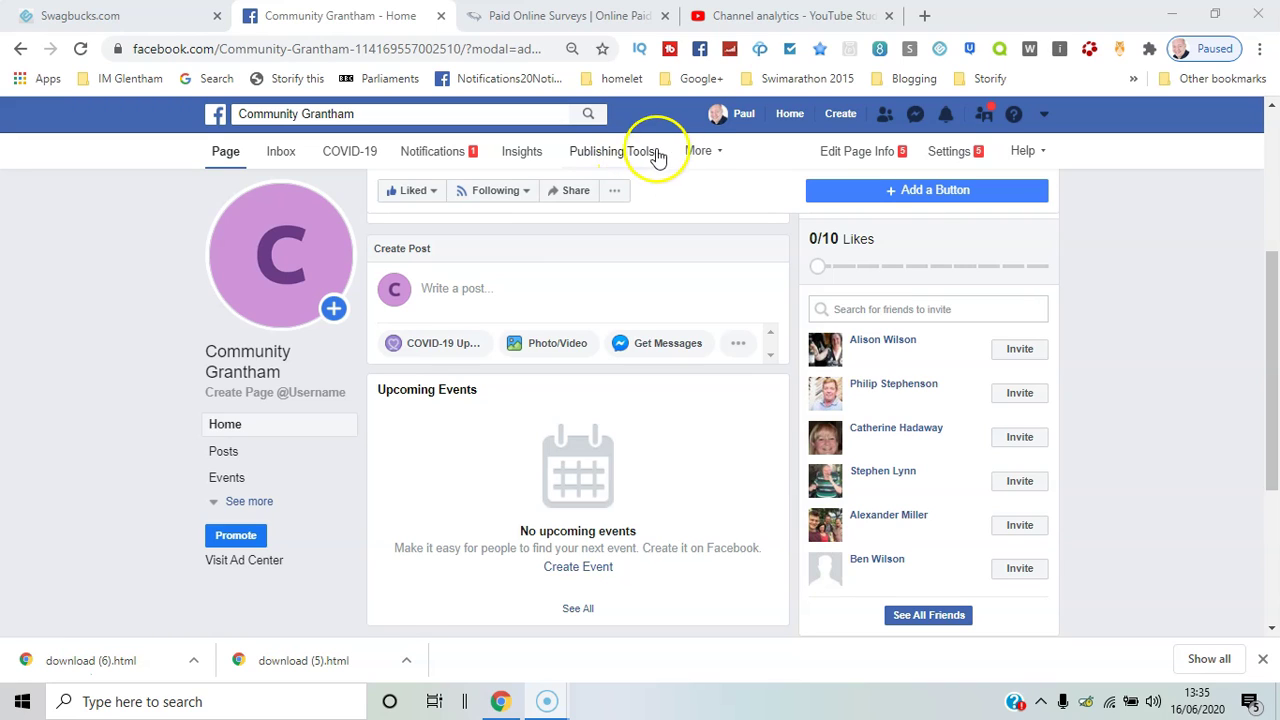
Unpublish the Page in its visibility settings, with "The Page isn't finished yet" as the reason
left_click(962, 152)
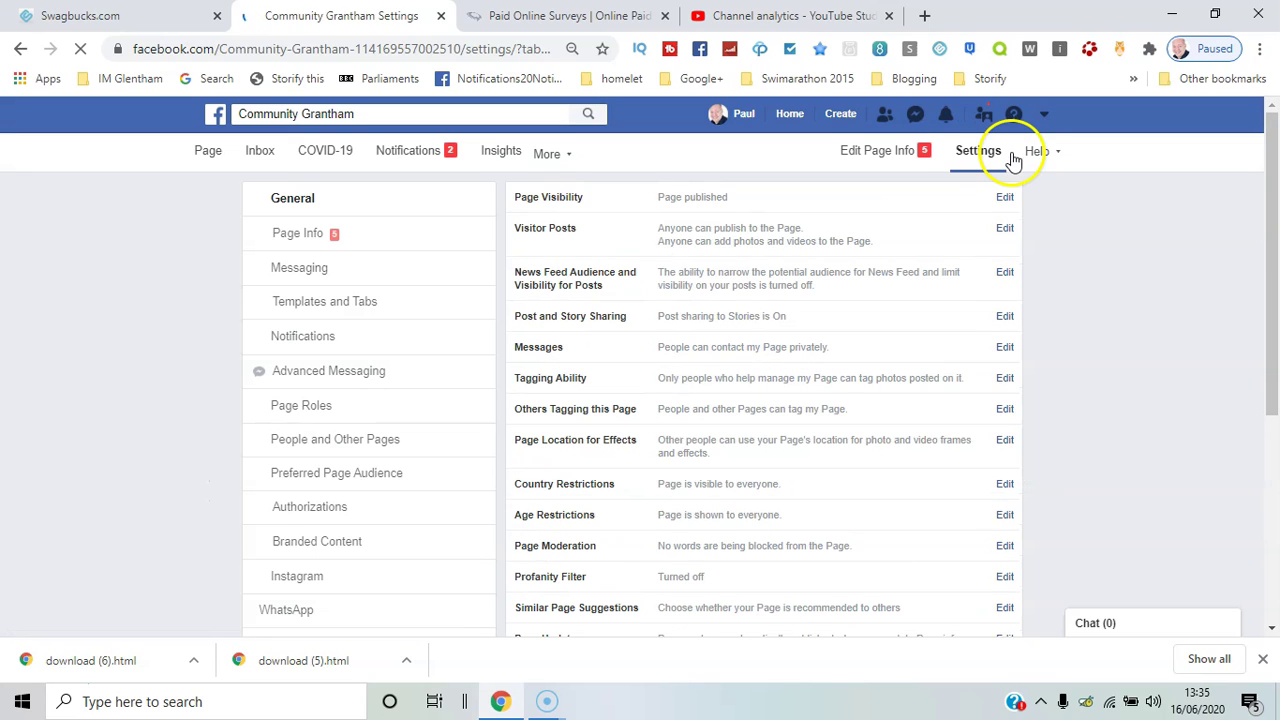
left_click(1003, 199)
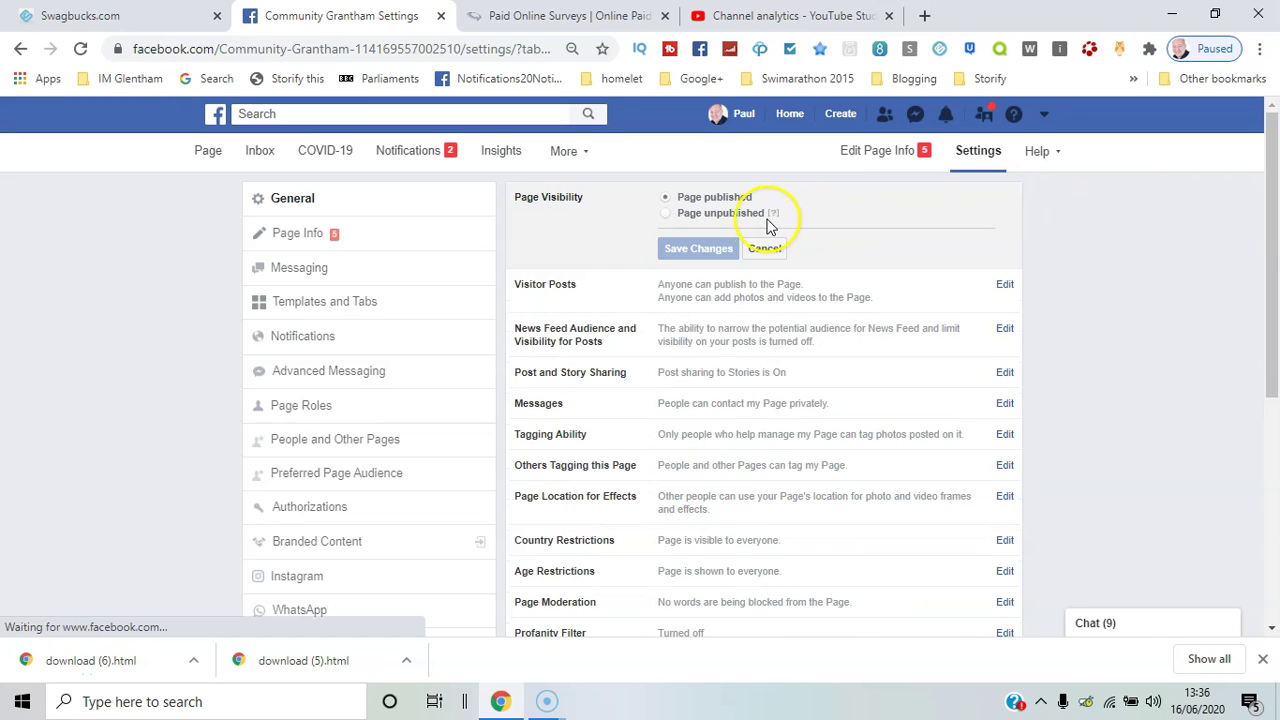
left_click(665, 213)
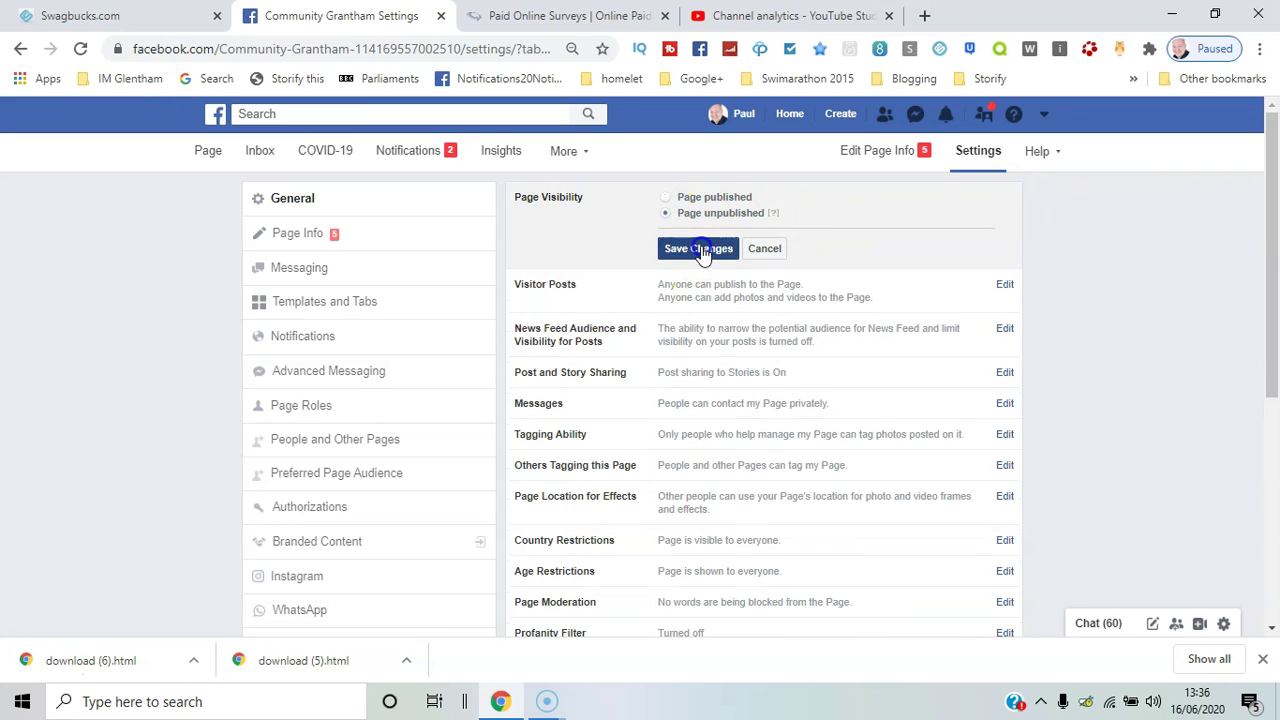
left_click(698, 250)
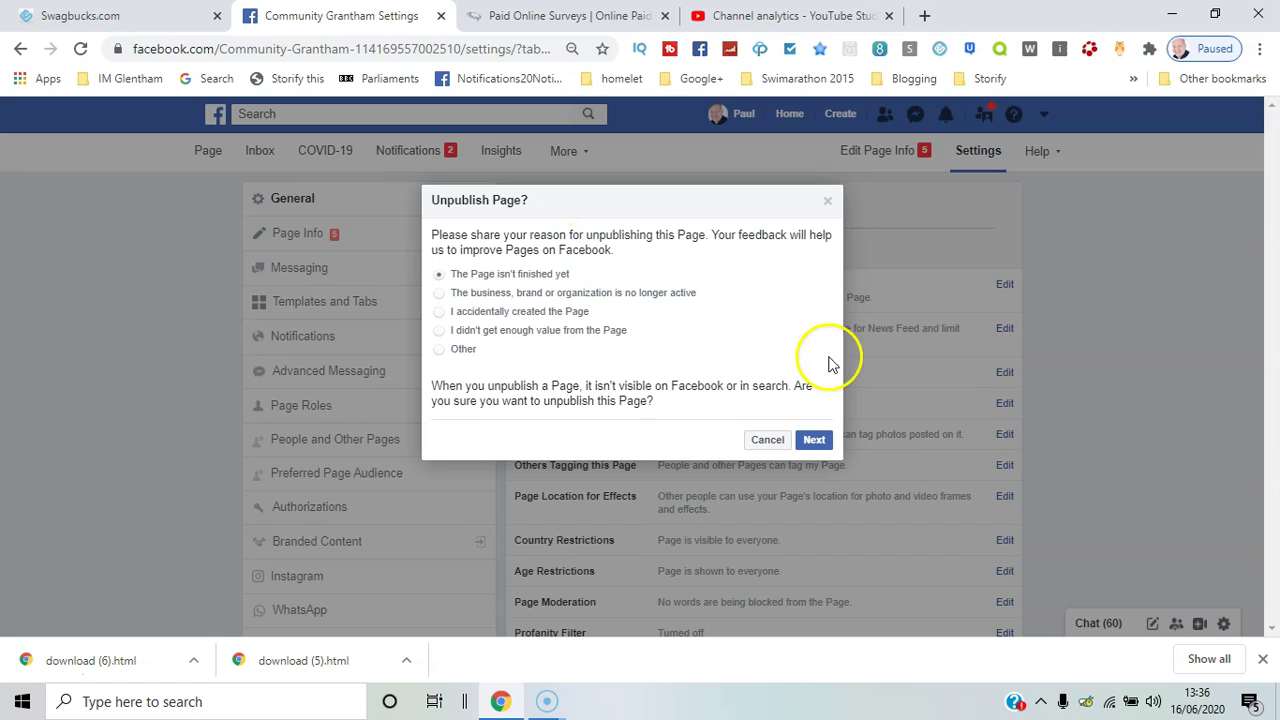
left_click(813, 439)
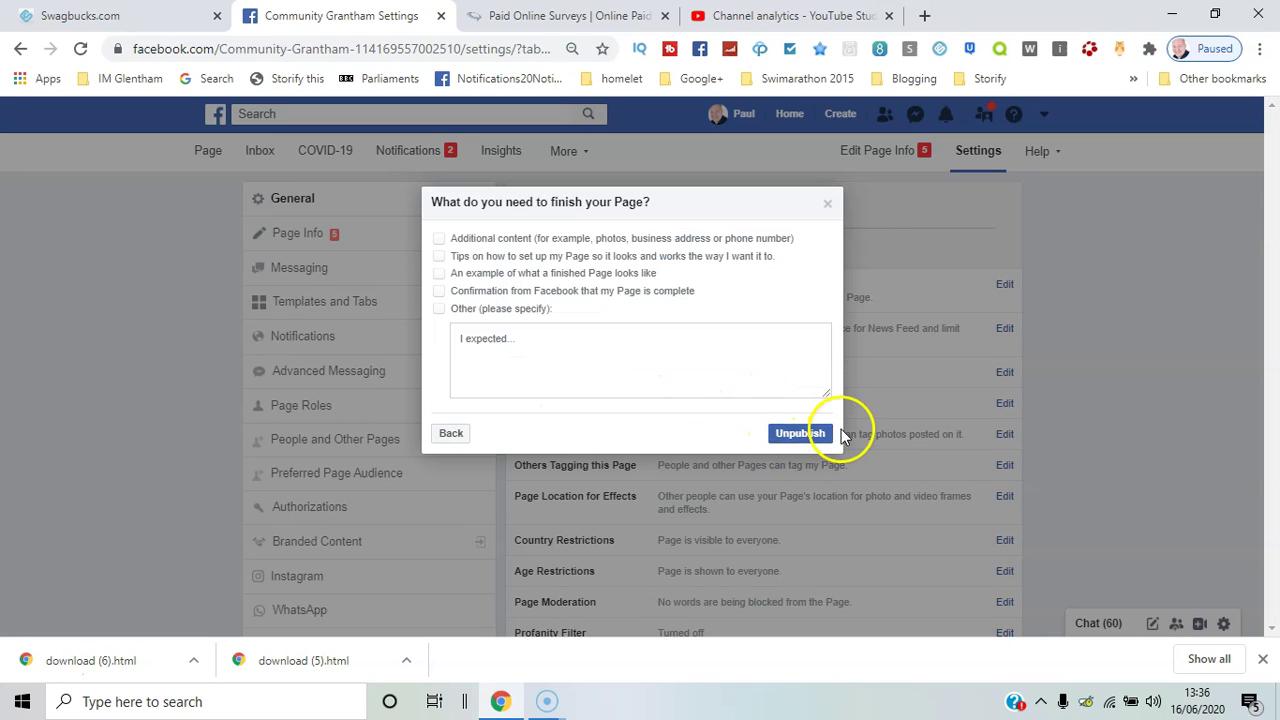
left_click(805, 433)
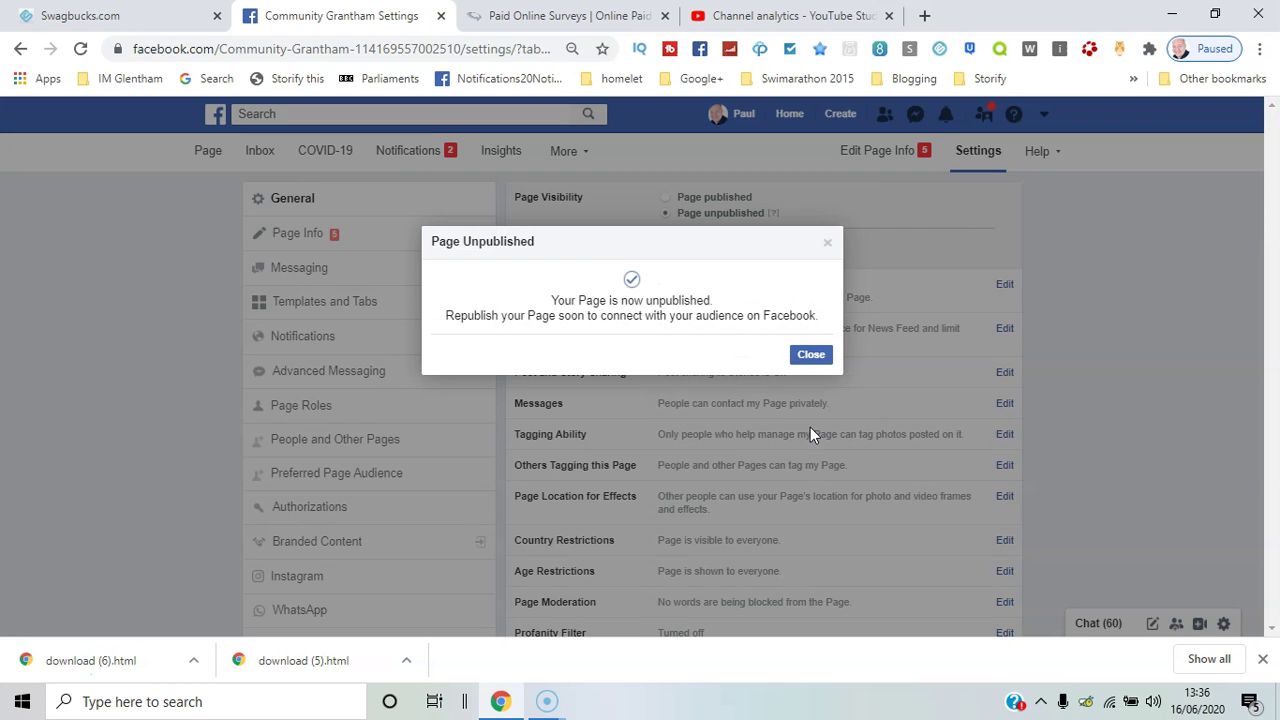
left_click(811, 355)
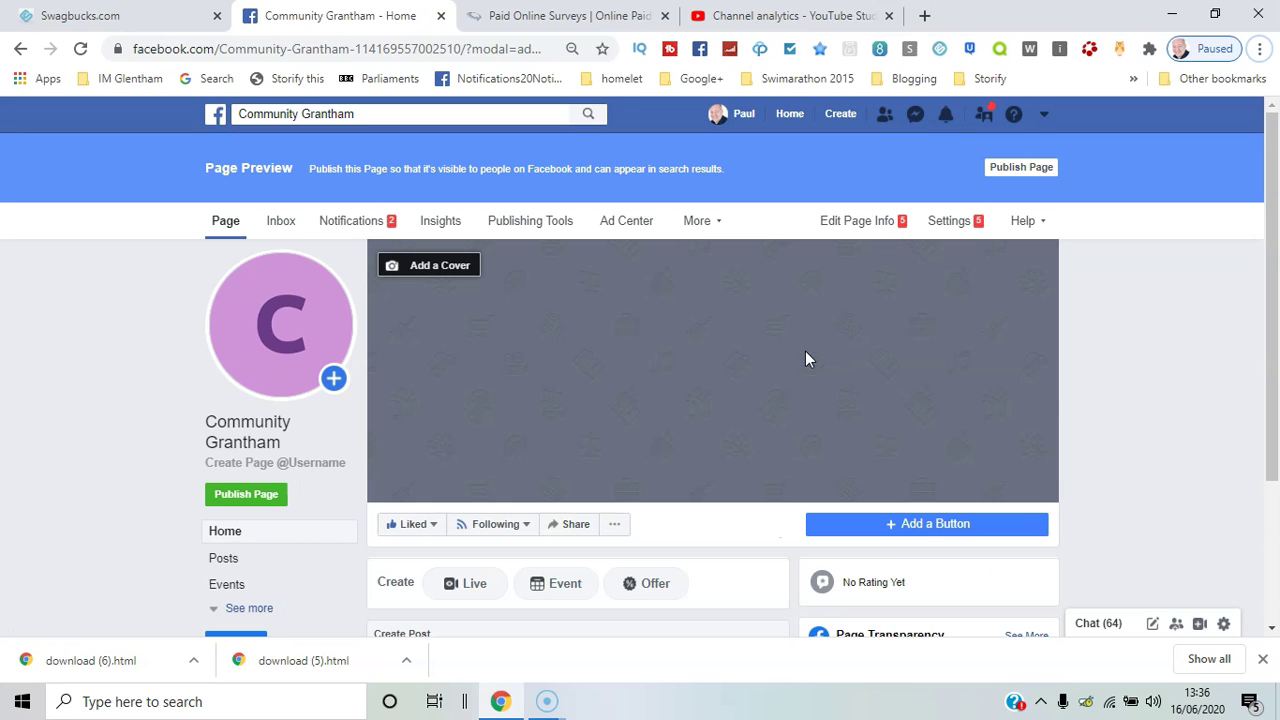
Add a button to the Page, choosing Book Now from the booking options
left_click(900, 526)
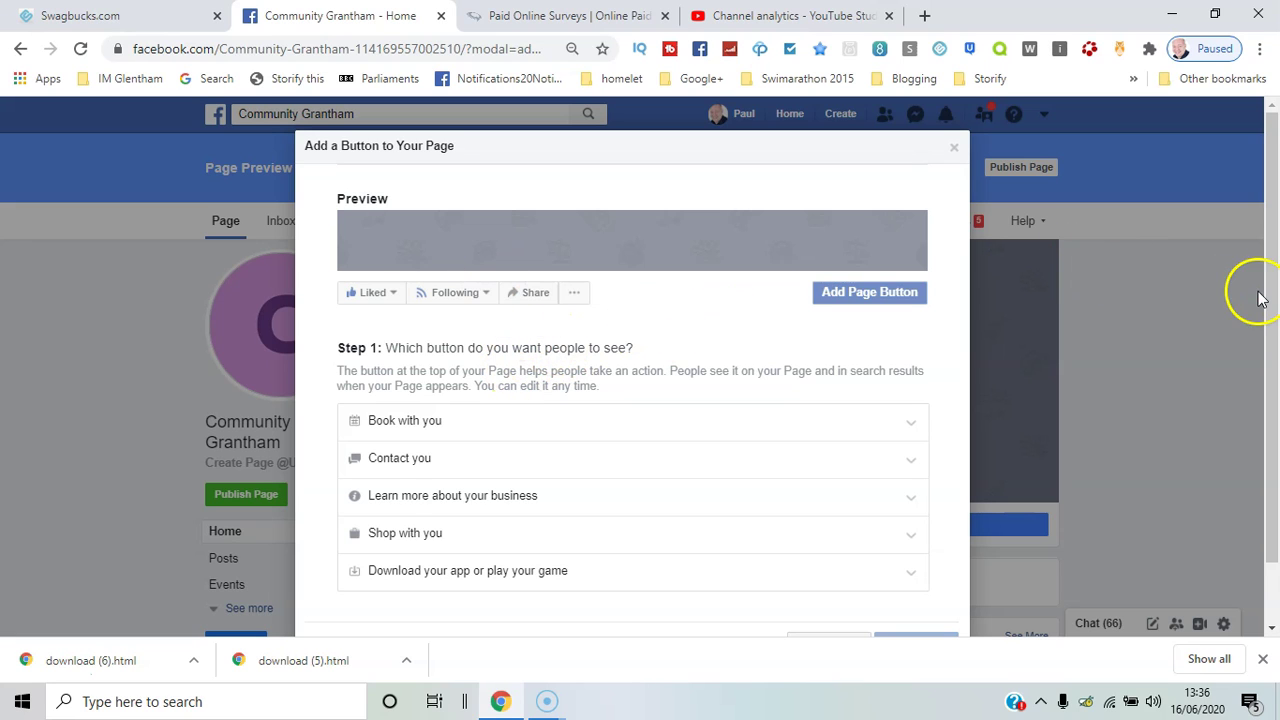
scroll(1260, 298, "down", 1)
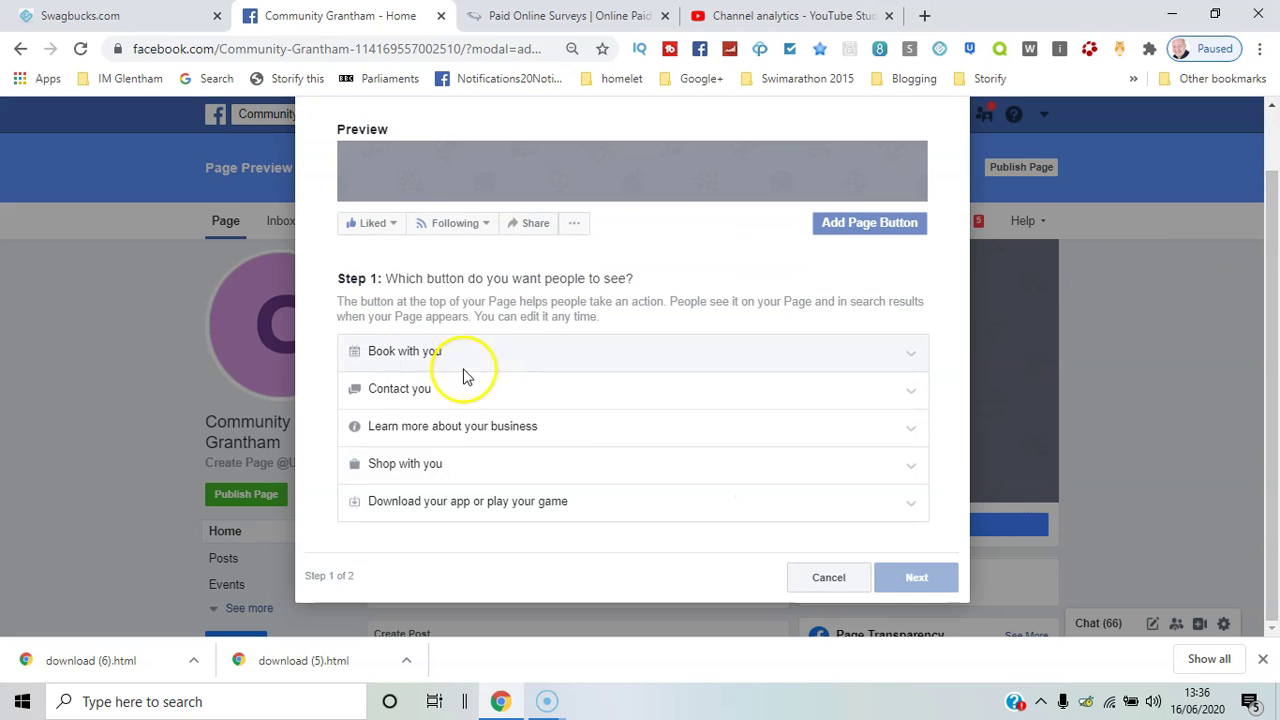
left_click(360, 356)
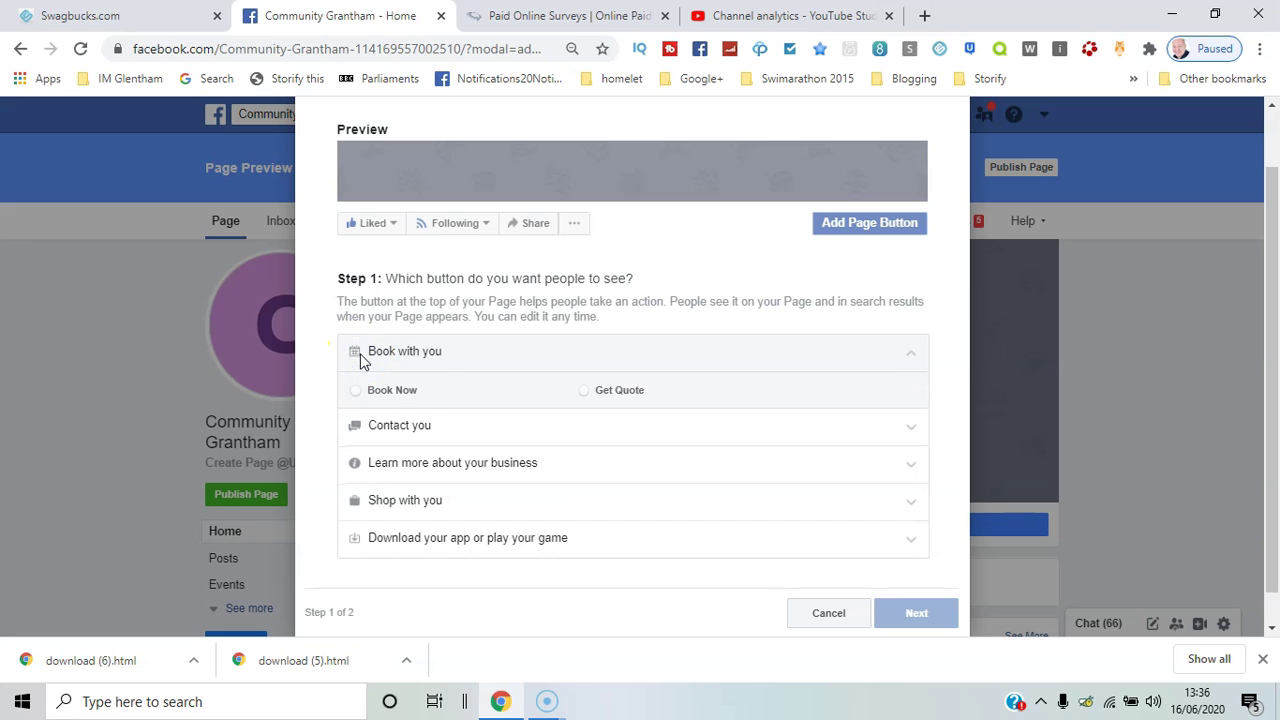
left_click(395, 392)
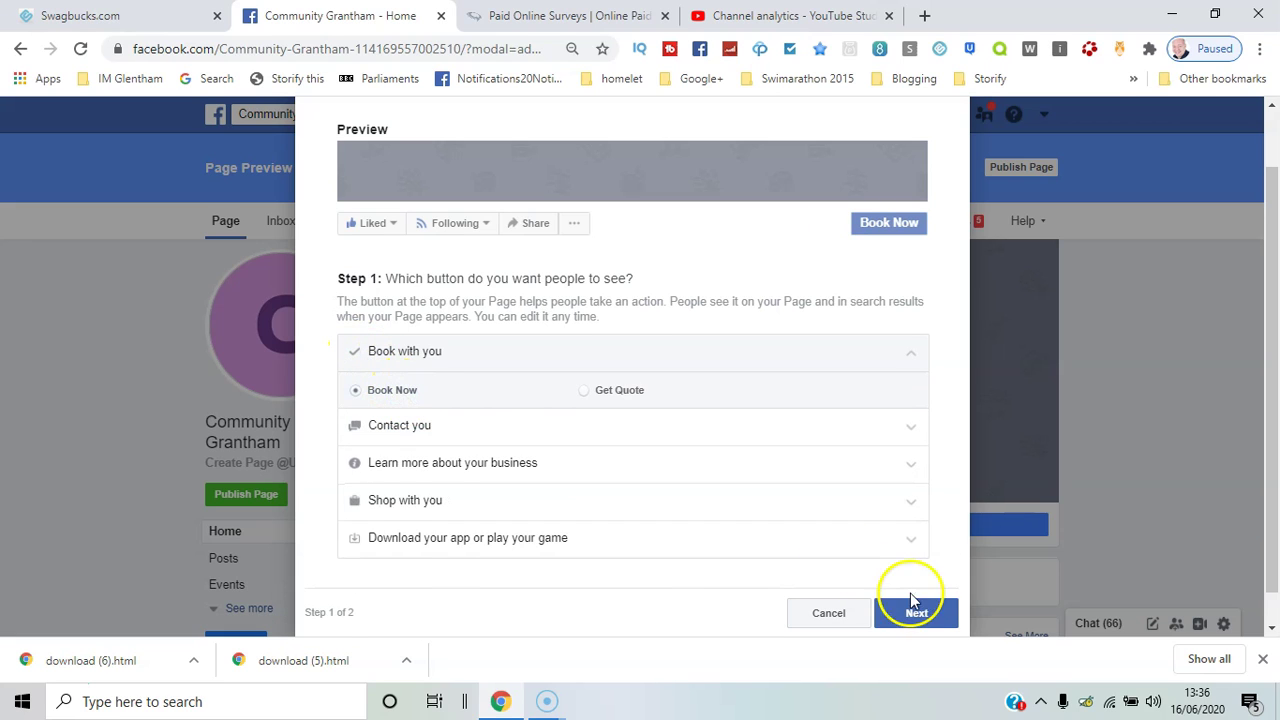
left_click(918, 610)
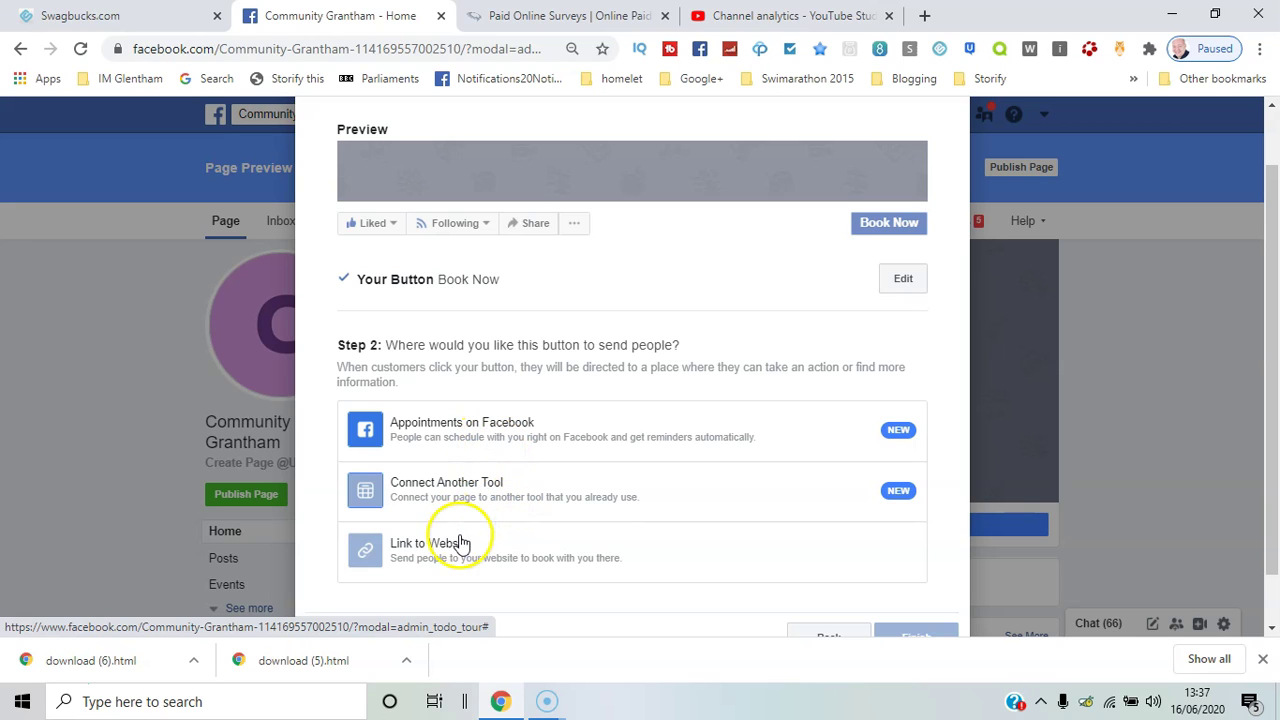
left_click_drag(1266, 371, 1275, 485)
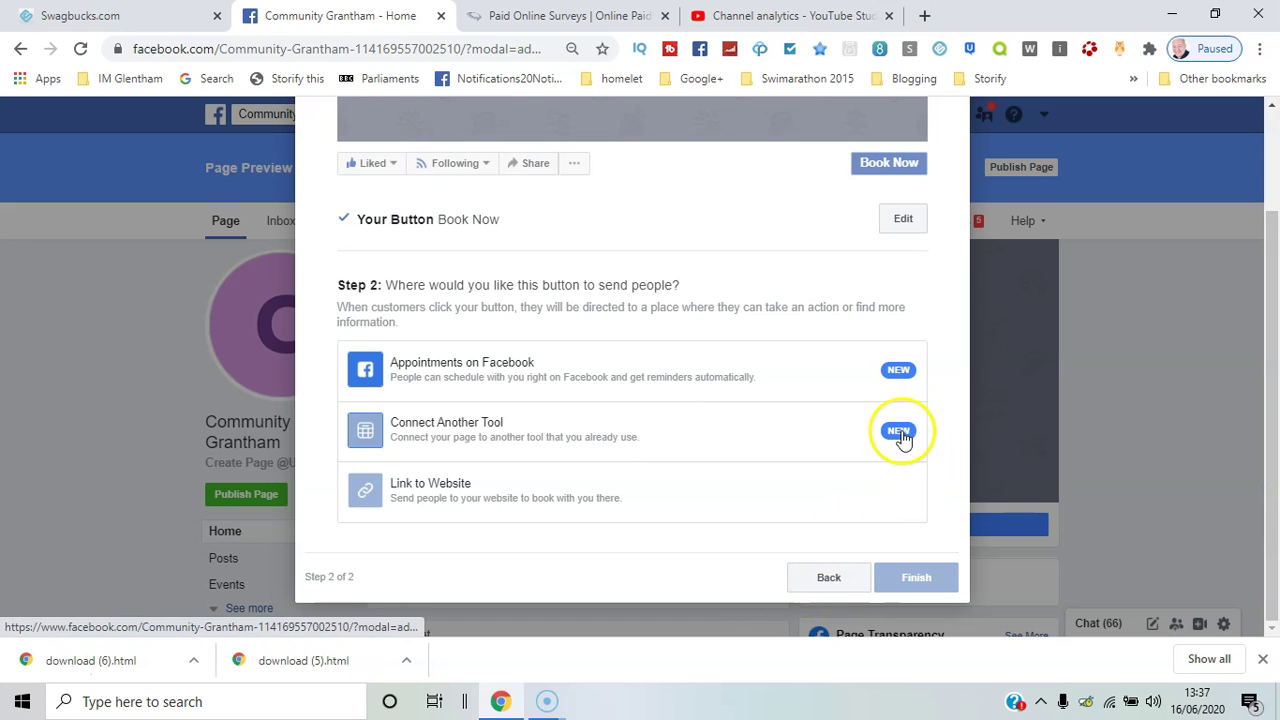
left_click(544, 511)
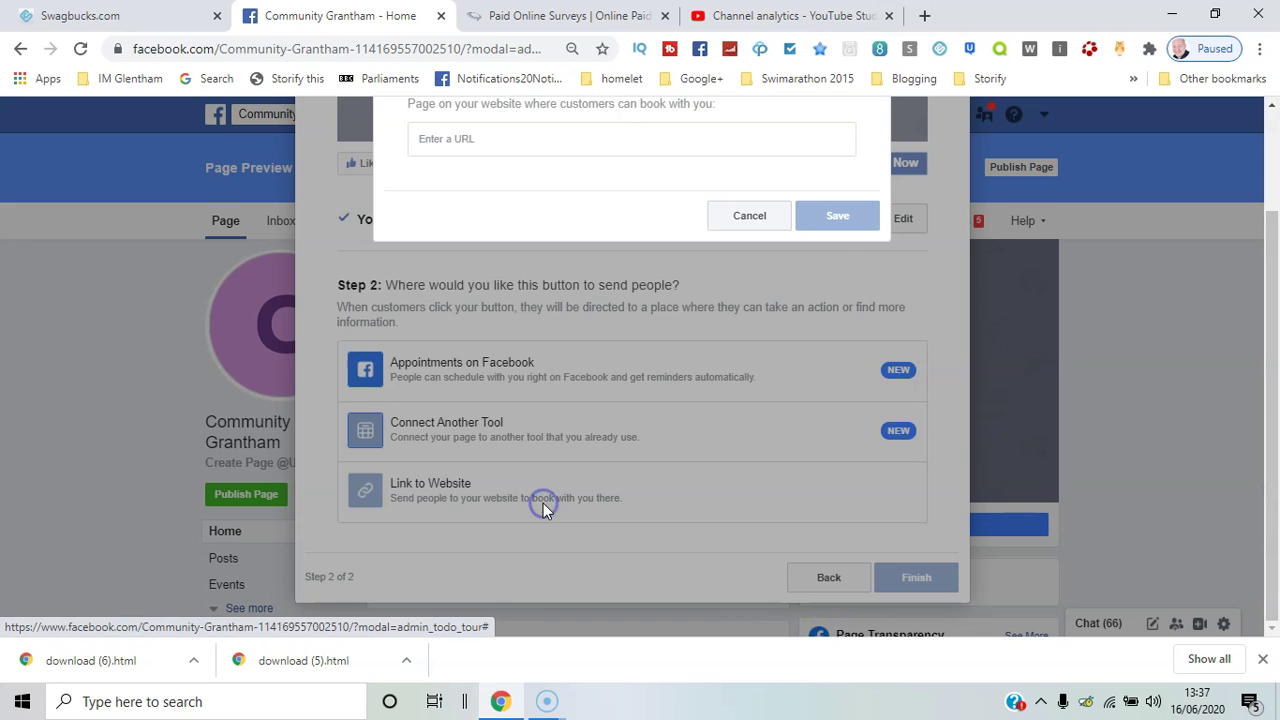
left_click(642, 148)
type("www")
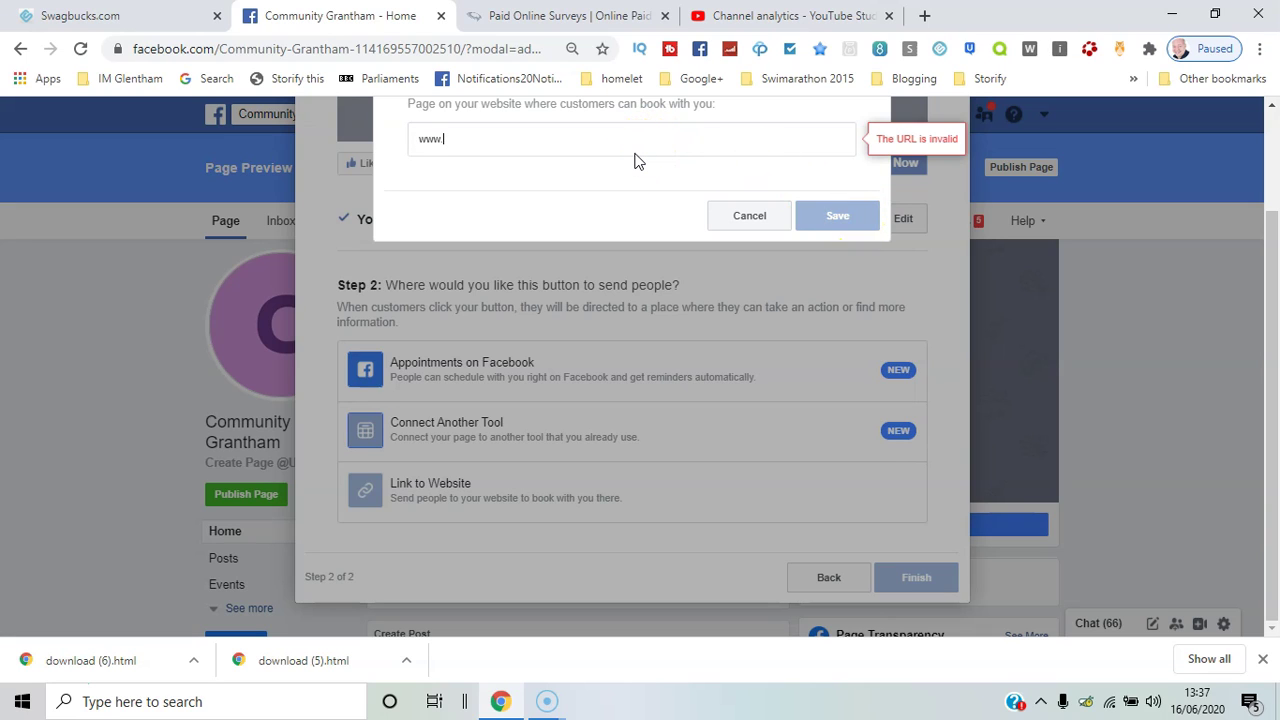
type(".granthamcommunity.com")
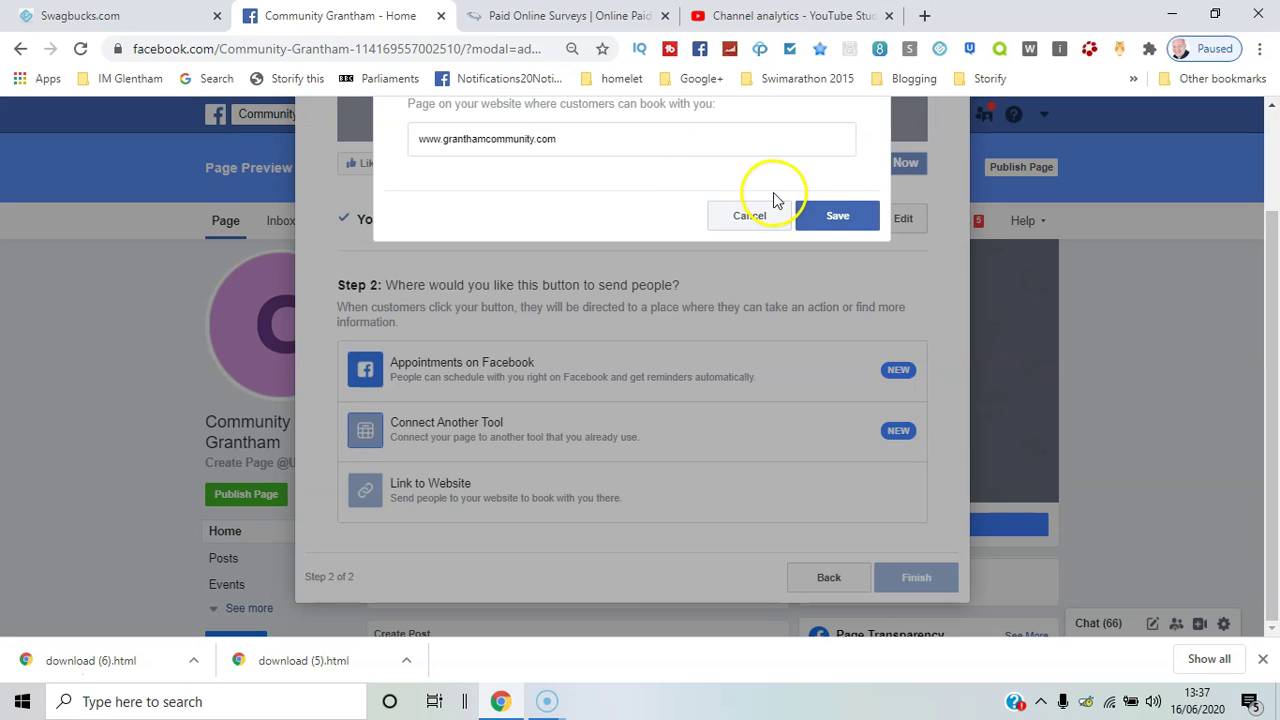
left_click(837, 216)
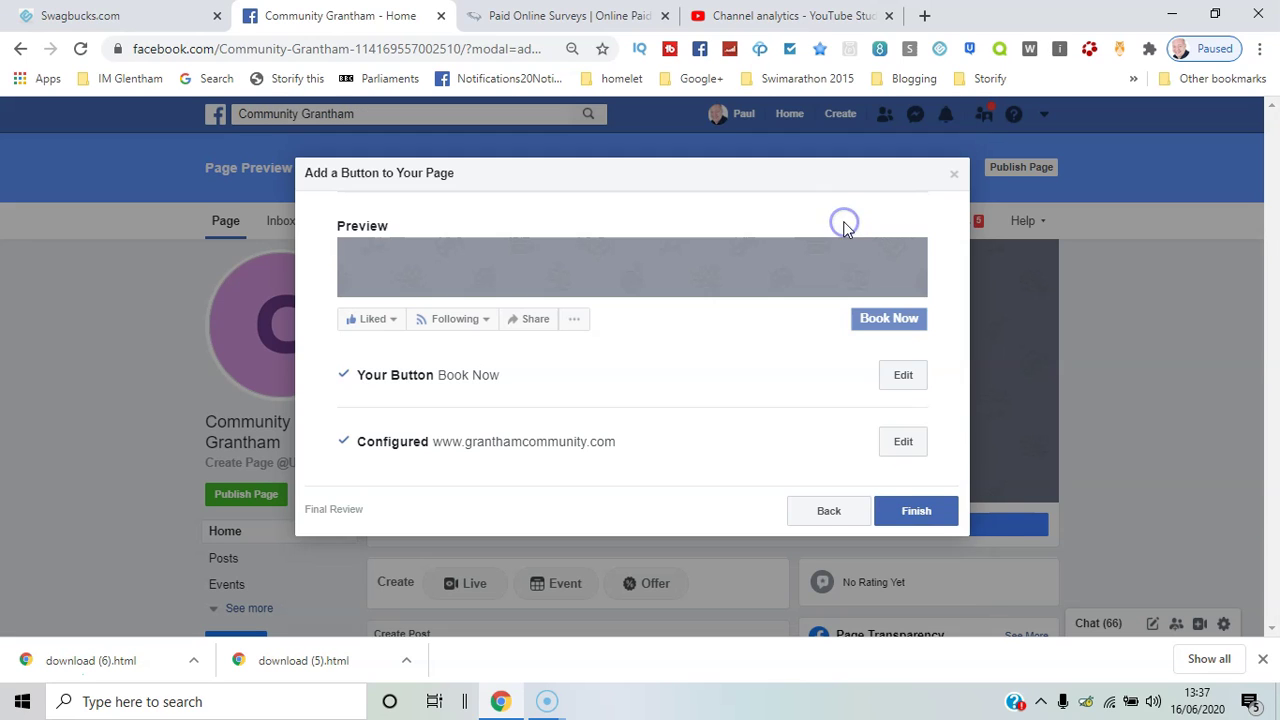
left_click(930, 507)
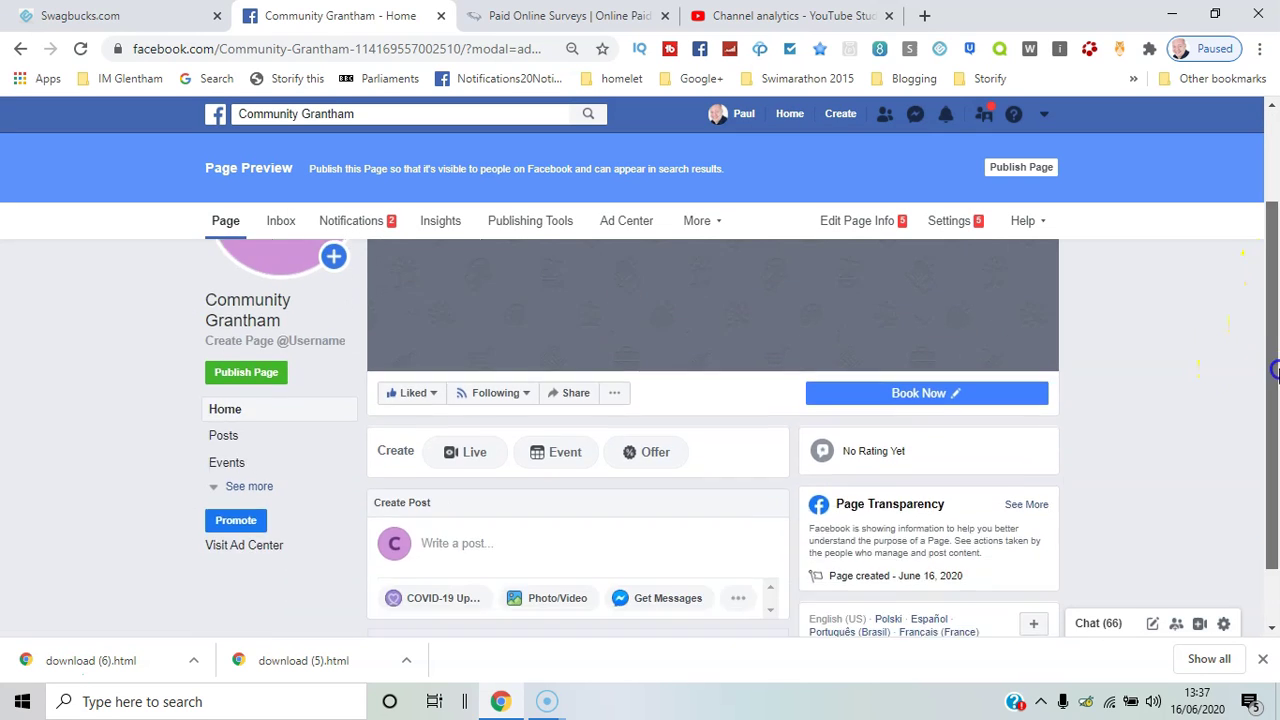
Look over the Page with its Book Now button and switch to the New Facebook layout
left_click_drag(1275, 370, 1270, 426)
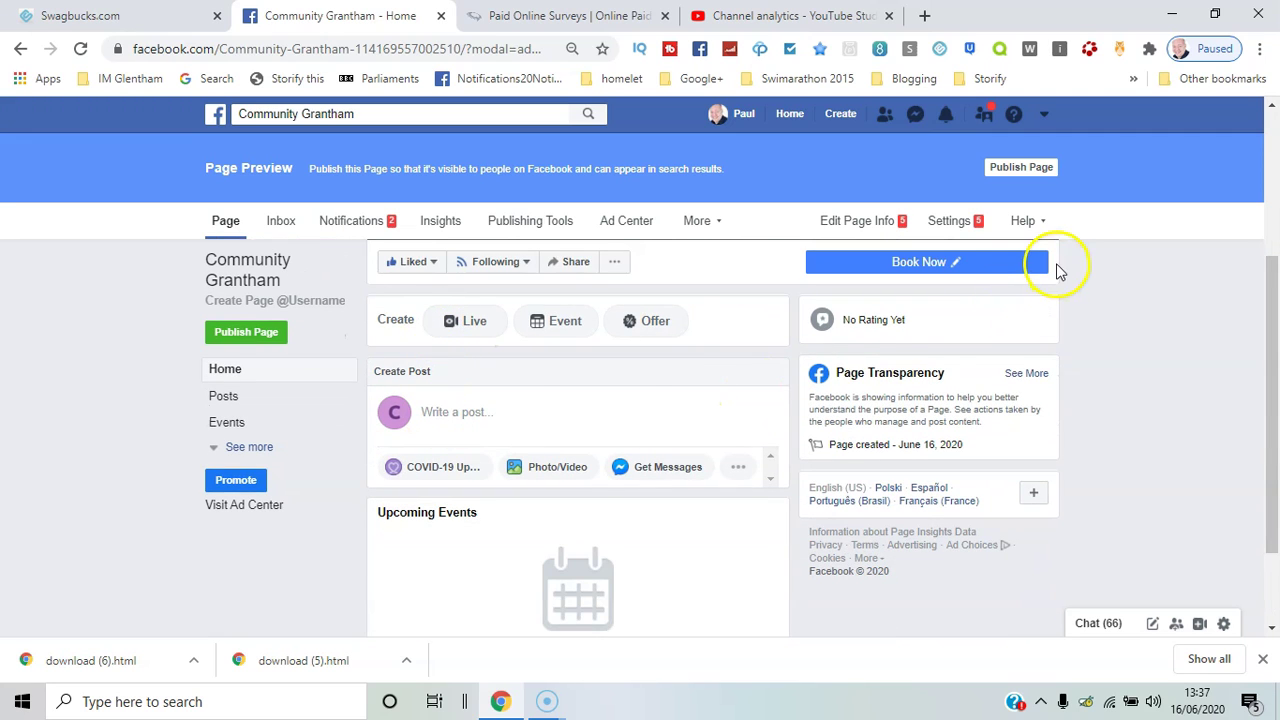
left_click(1045, 115)
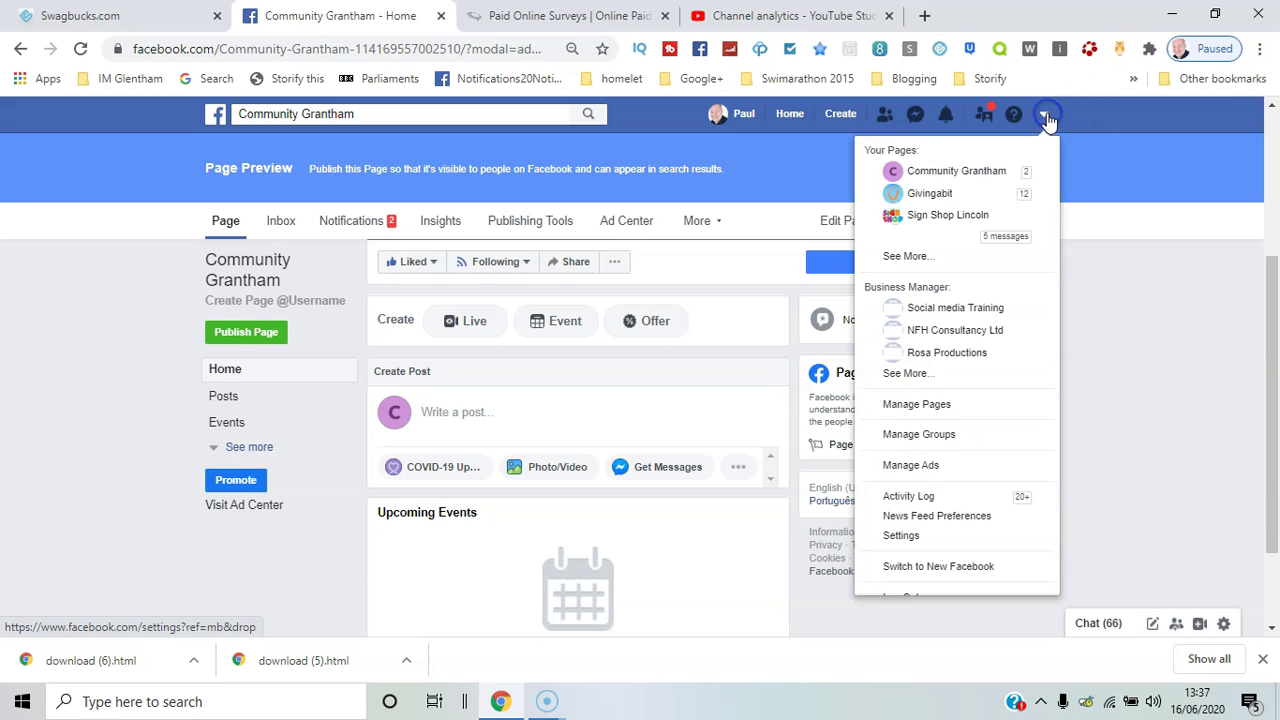
left_click(967, 567)
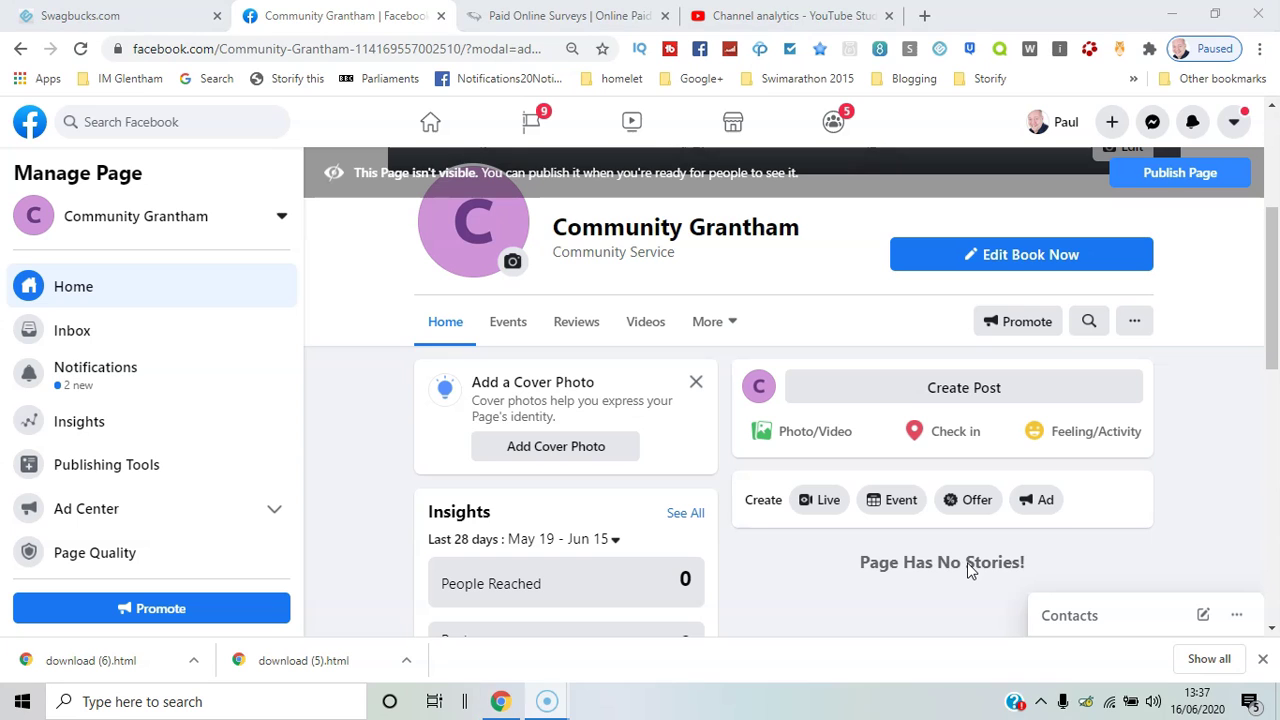
Examine the Page in the new layout and locate Settings among its management options
left_click(1146, 322)
mouse_move(1271, 278)
left_mouse_down()
mouse_move(1276, 335)
mouse_move(1266, 265)
left_mouse_up()
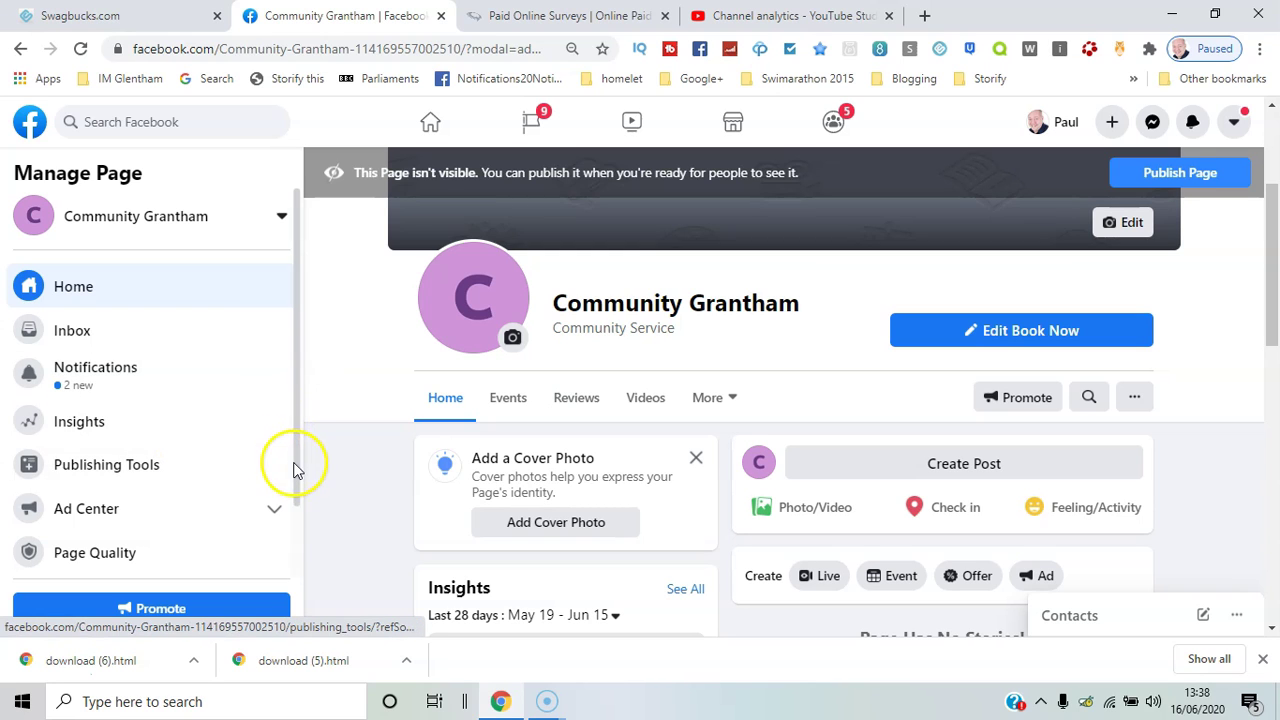
left_click_drag(296, 464, 309, 537)
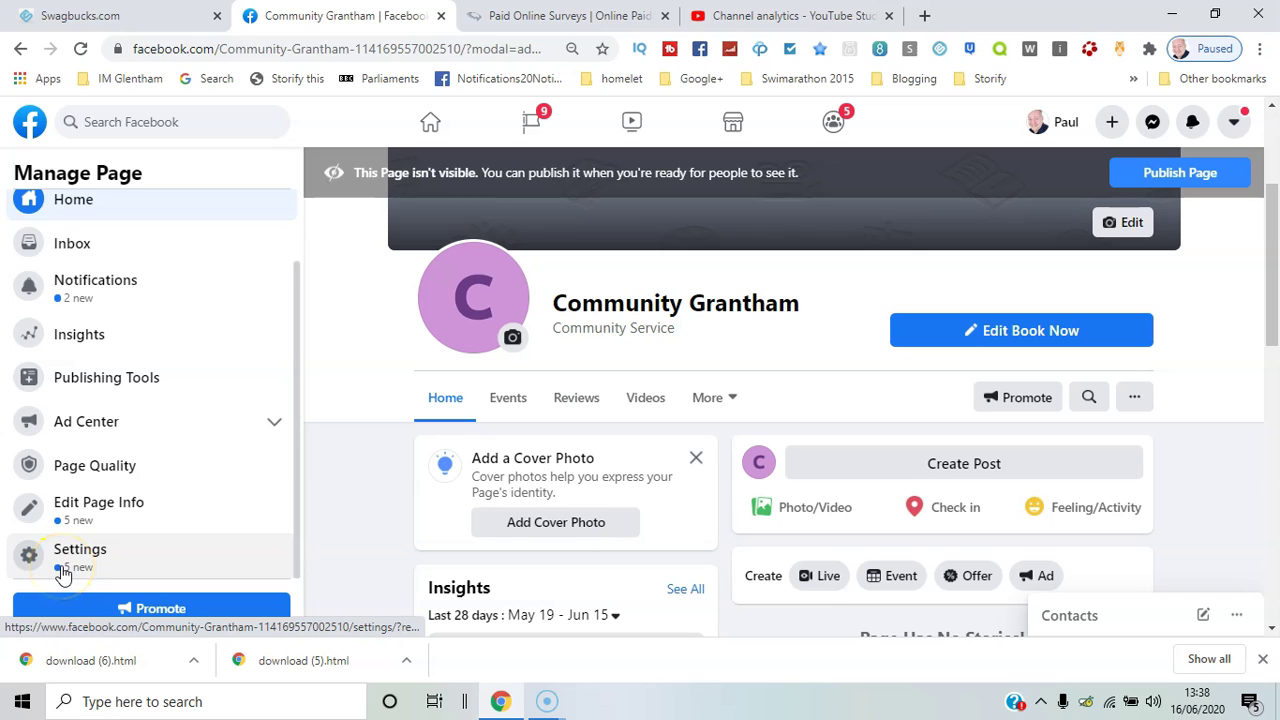